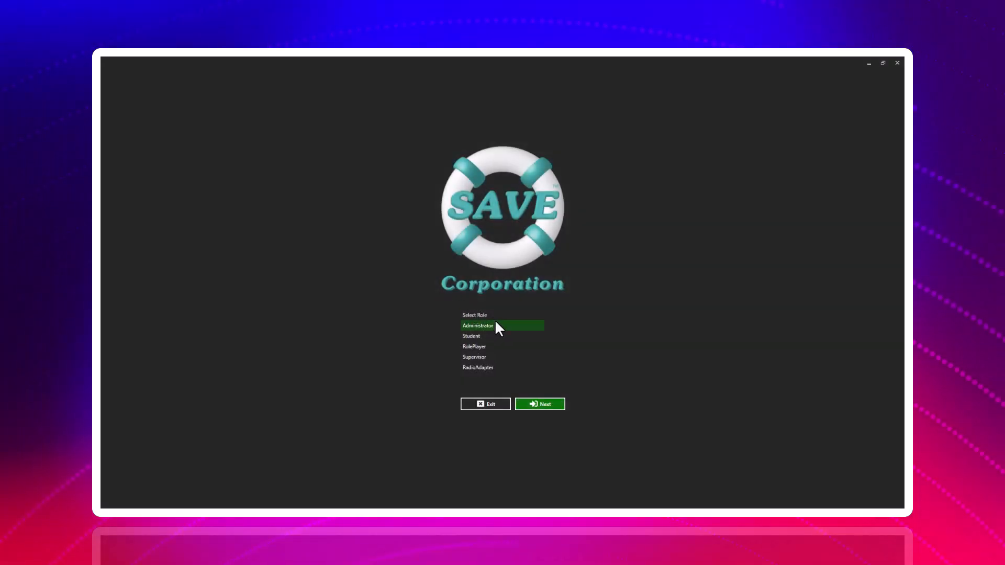
# Choose the Administrator role and continue past the screen selection to open the administration console.
pyautogui.click(497, 322)
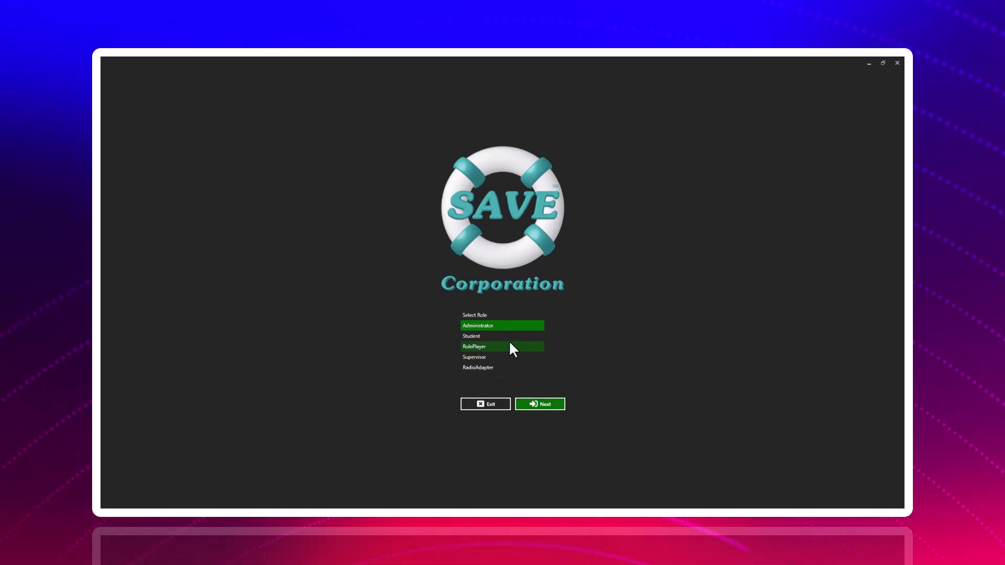
pyautogui.click(545, 405)
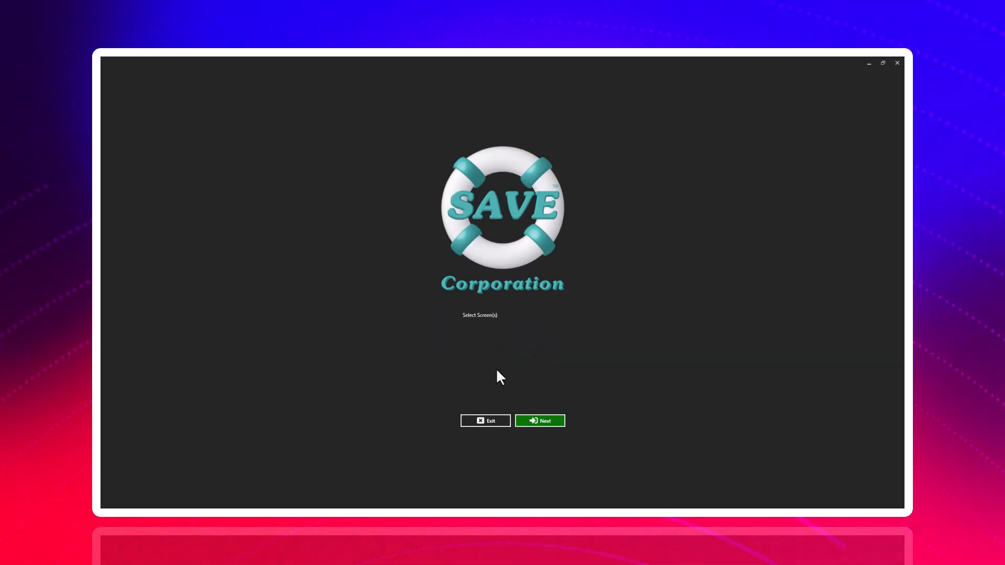
pyautogui.click(545, 422)
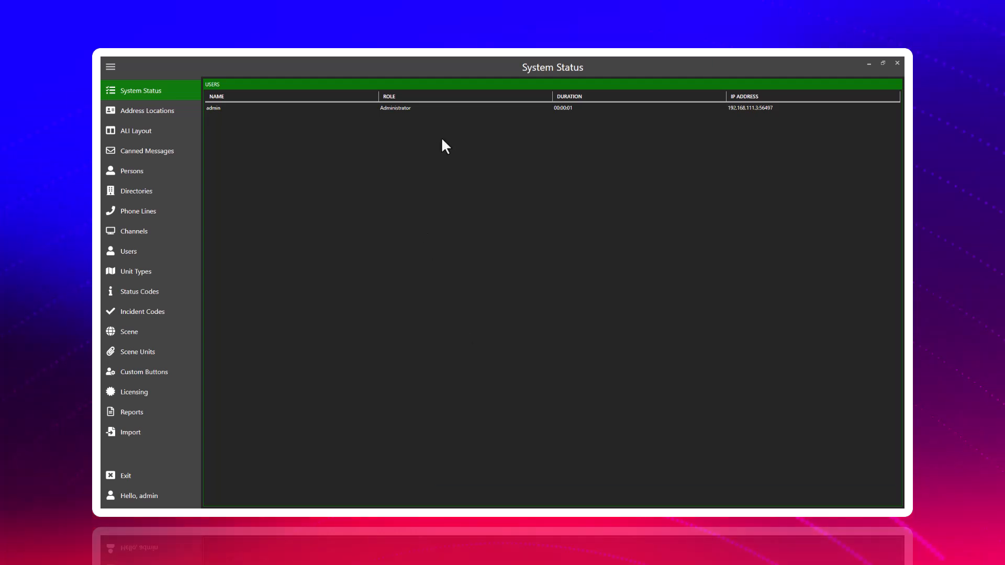
# Open the address locations and change the map style to Streets, ending on Streets Night.
pyautogui.click(162, 110)
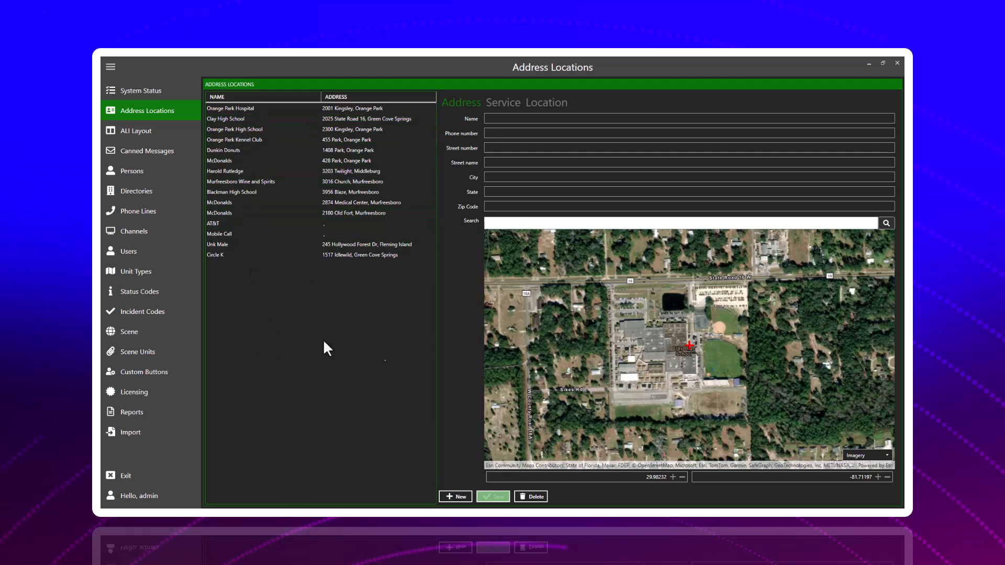
pyautogui.moveTo(664, 286); pyautogui.dragTo(631, 323)
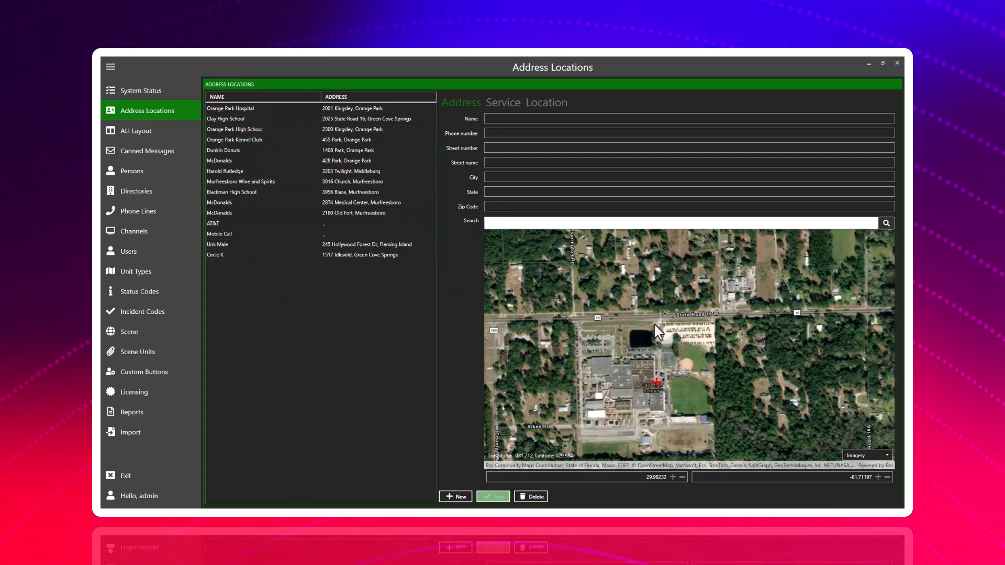
pyautogui.click(865, 458)
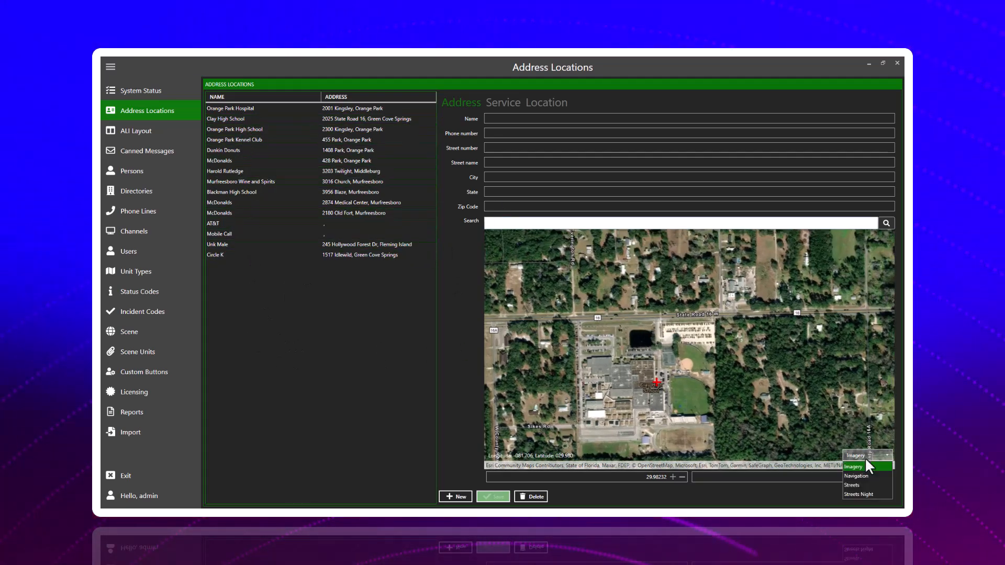
pyautogui.click(858, 486)
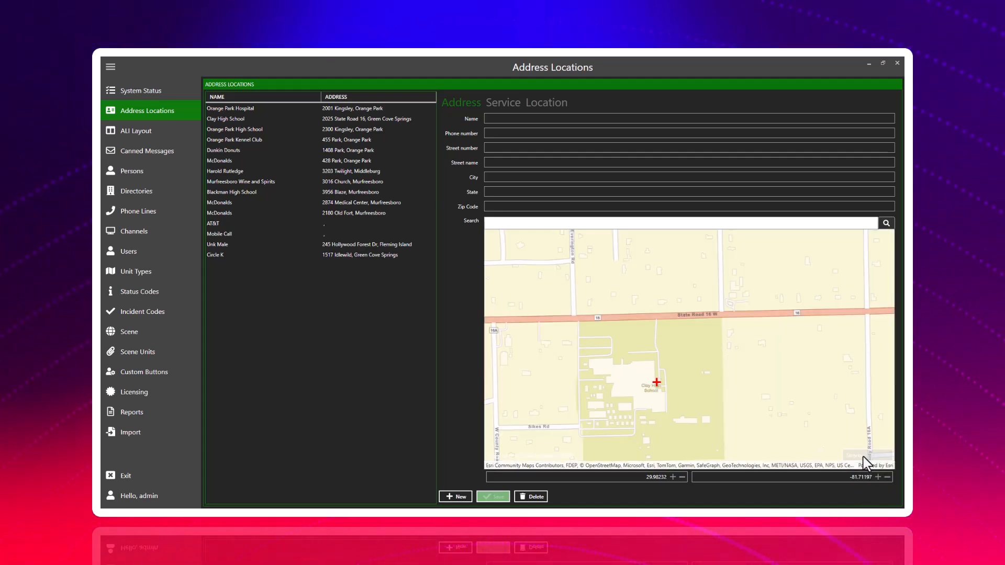
pyautogui.click(861, 495)
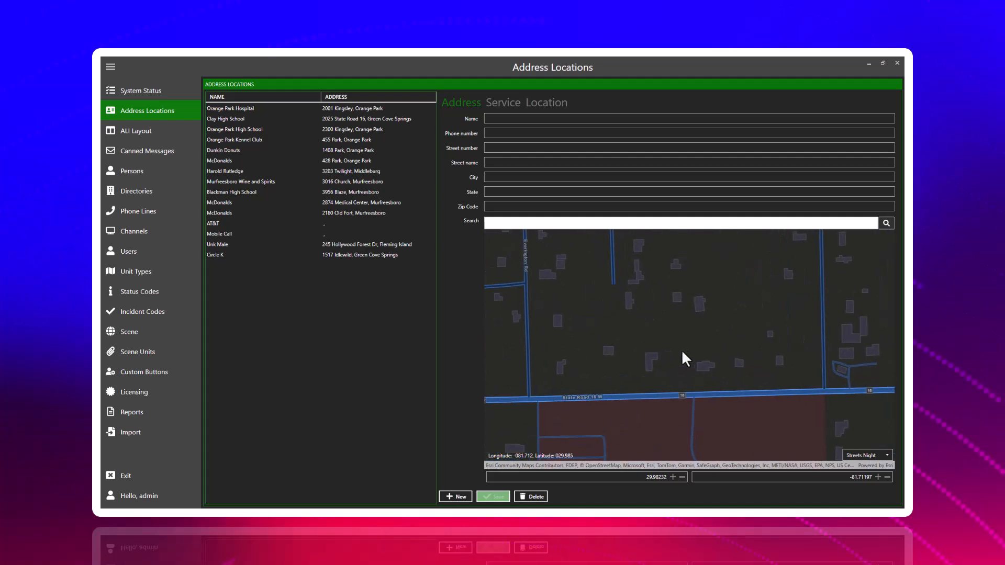
# Pick a point on the map near Bay St in Green Cove Springs to fill in the new location's address.
pyautogui.scroll(-5, 693, 351)
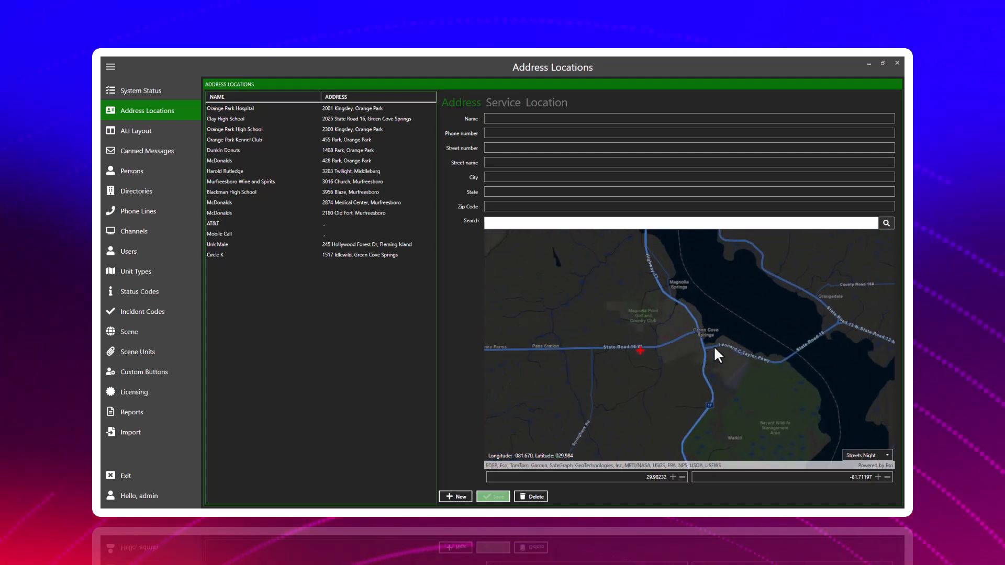
pyautogui.scroll(5, 712, 345)
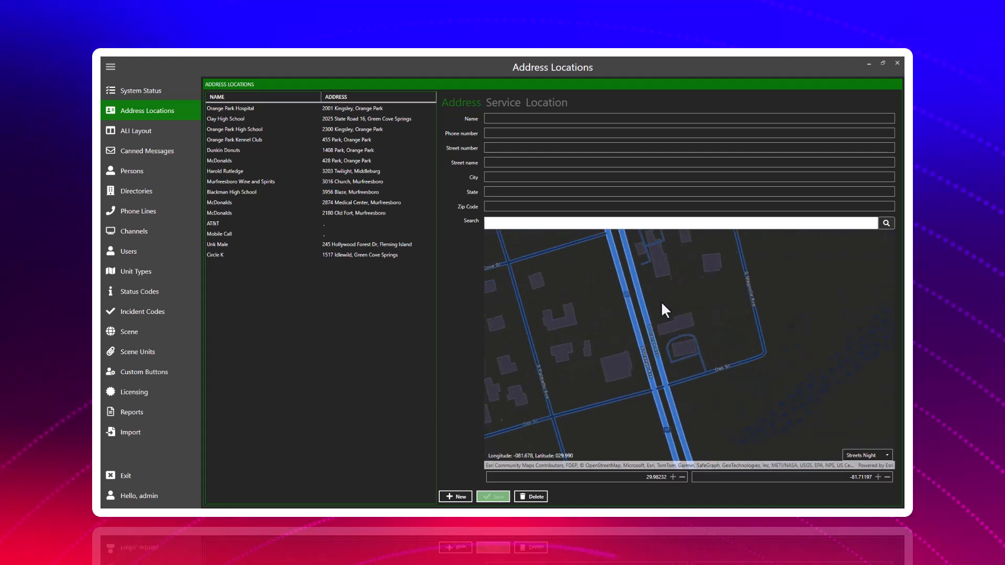
pyautogui.moveTo(669, 309); pyautogui.dragTo(748, 395)
pyautogui.scroll(-2, 733, 382)
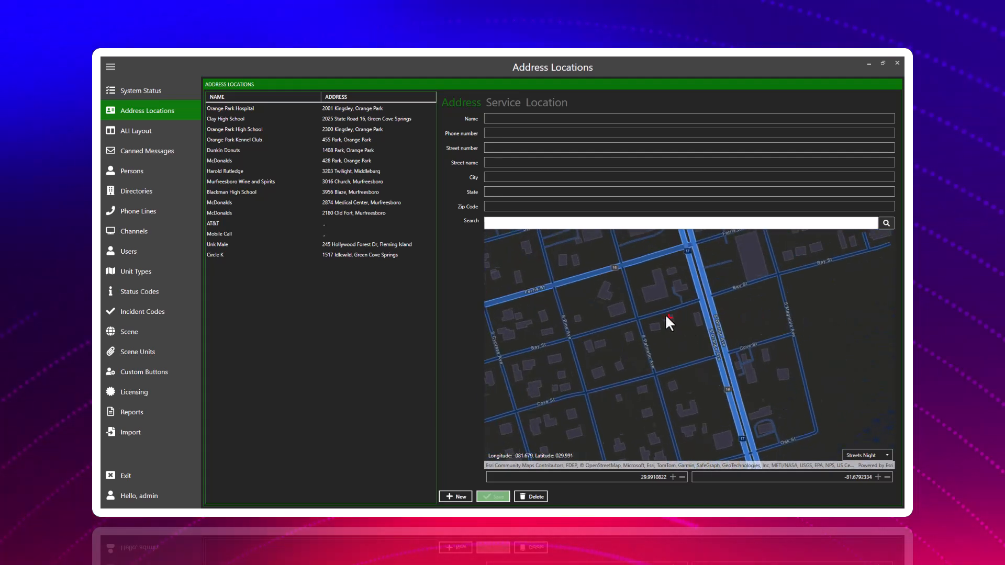
pyautogui.click(665, 314)
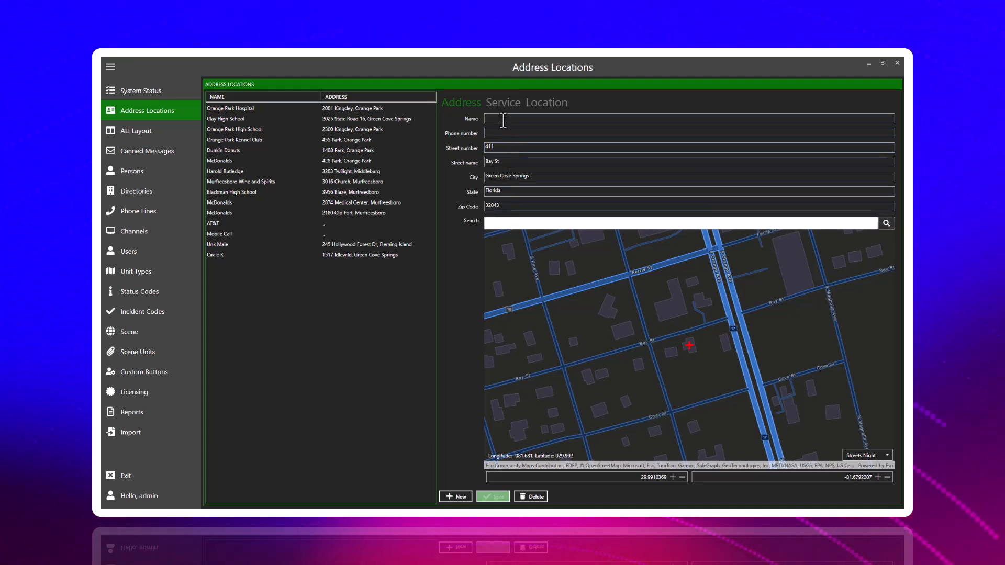
# Name the new address location "Male Caller", enter its phone number and save the record.
pyautogui.click(503, 120)
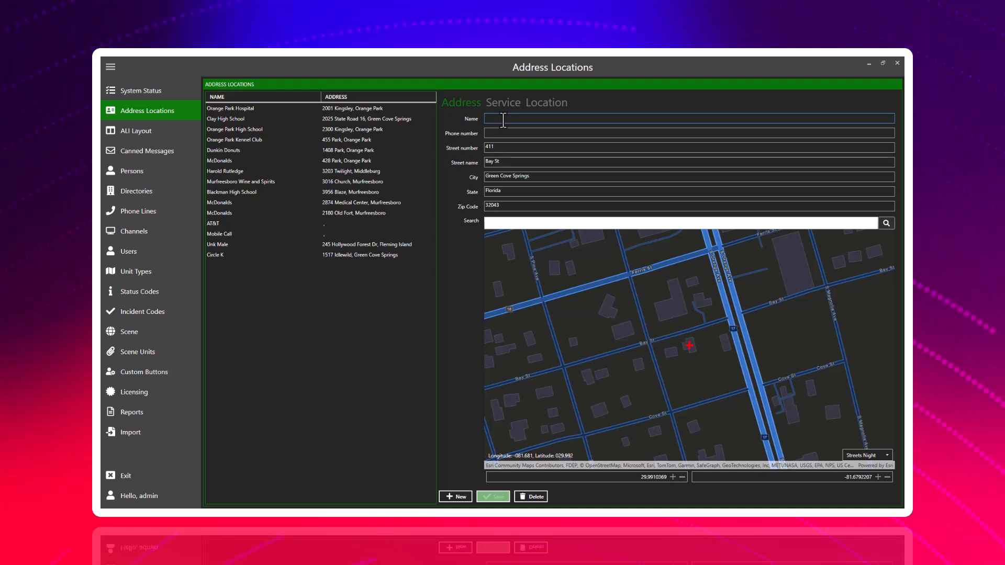
pyautogui.write('Male Caller')
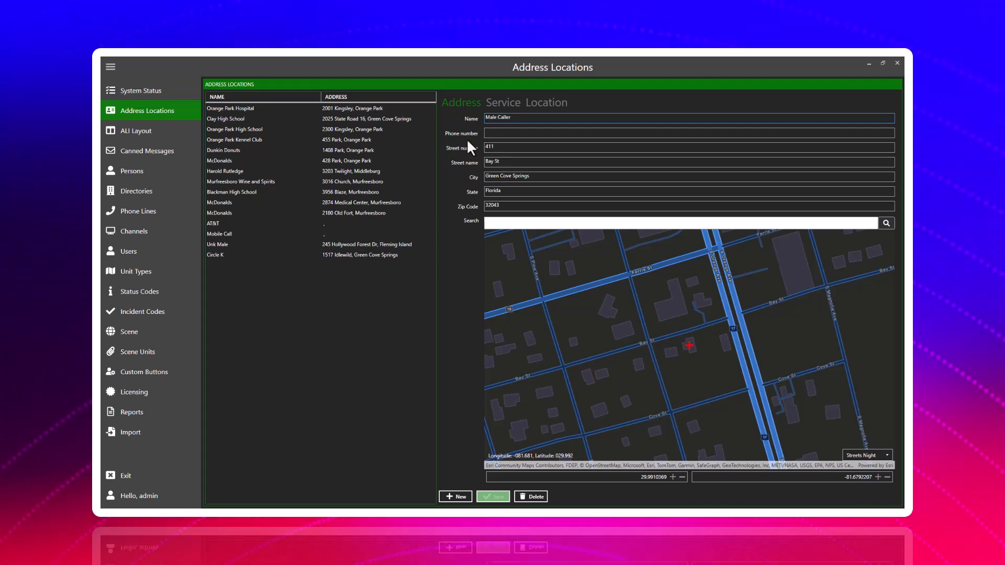
pyautogui.click(503, 134)
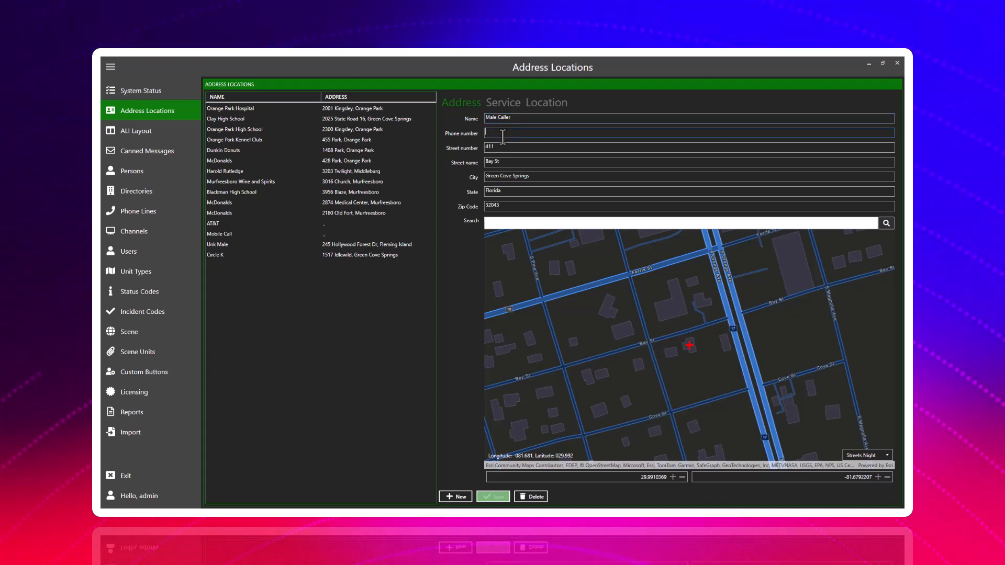
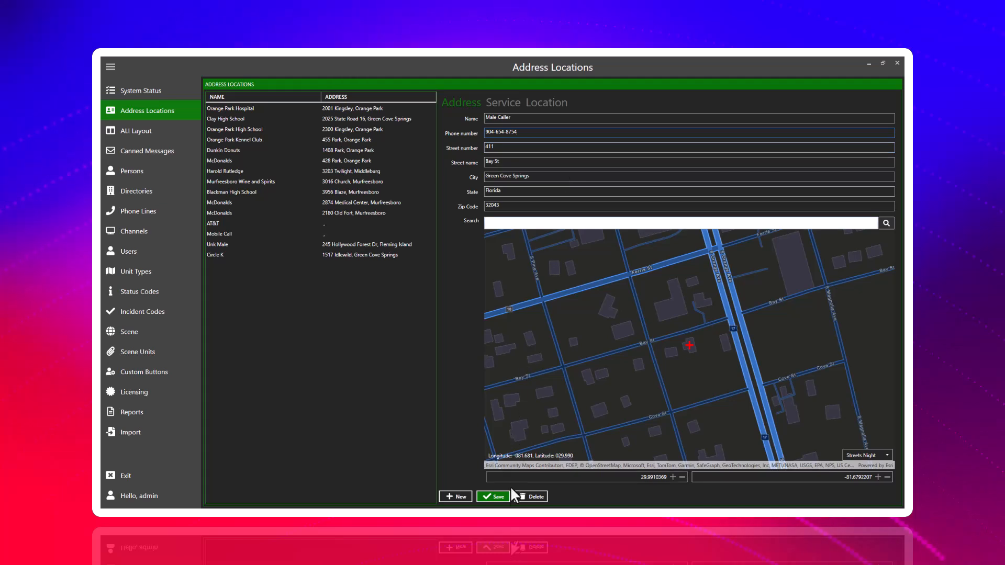
pyautogui.click(506, 498)
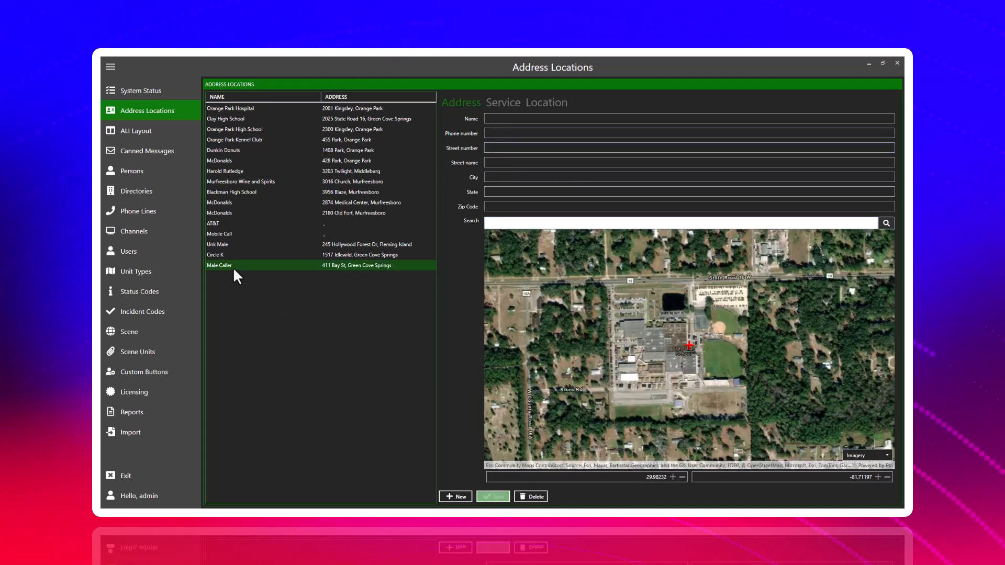
# Open the saved Male Caller location and examine its service fields, from Source and ESN to Misc, returning to its address details.
pyautogui.click(233, 266)
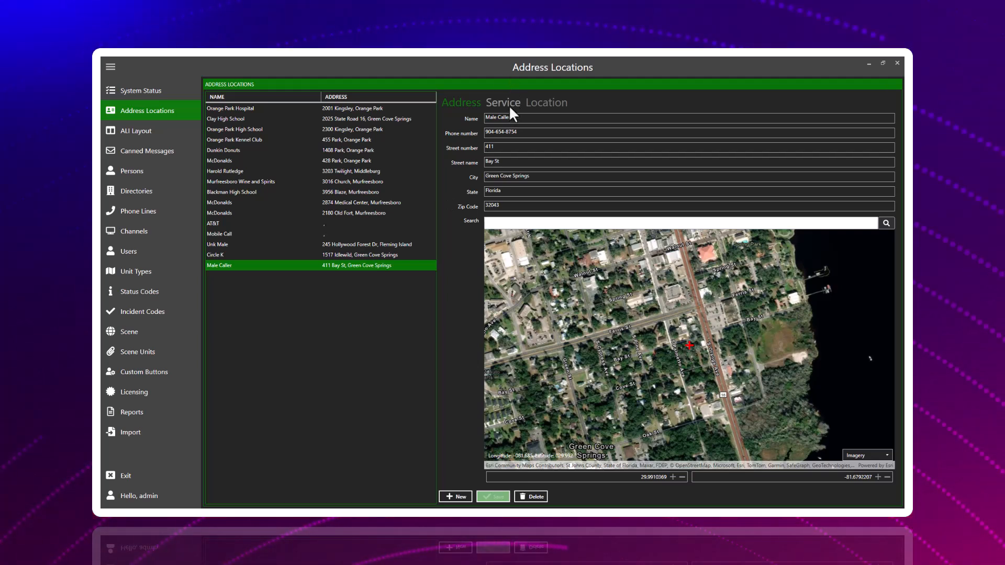
pyautogui.click(509, 102)
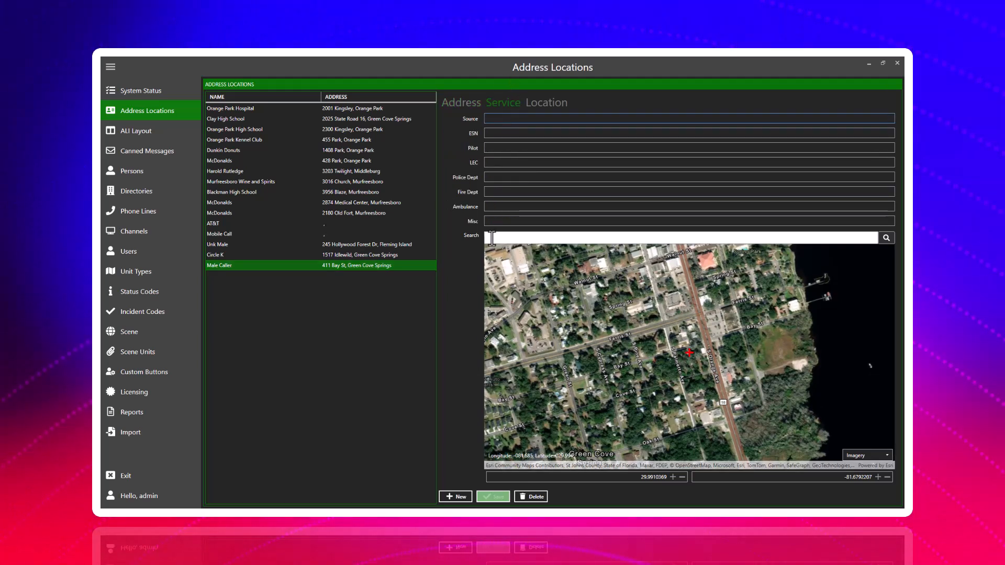
pyautogui.click(494, 222)
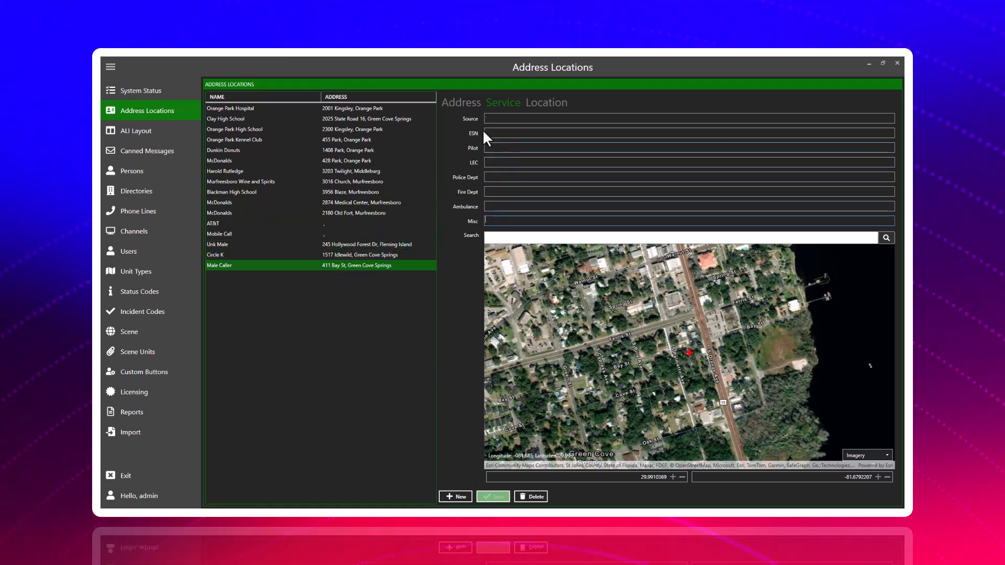
pyautogui.click(455, 105)
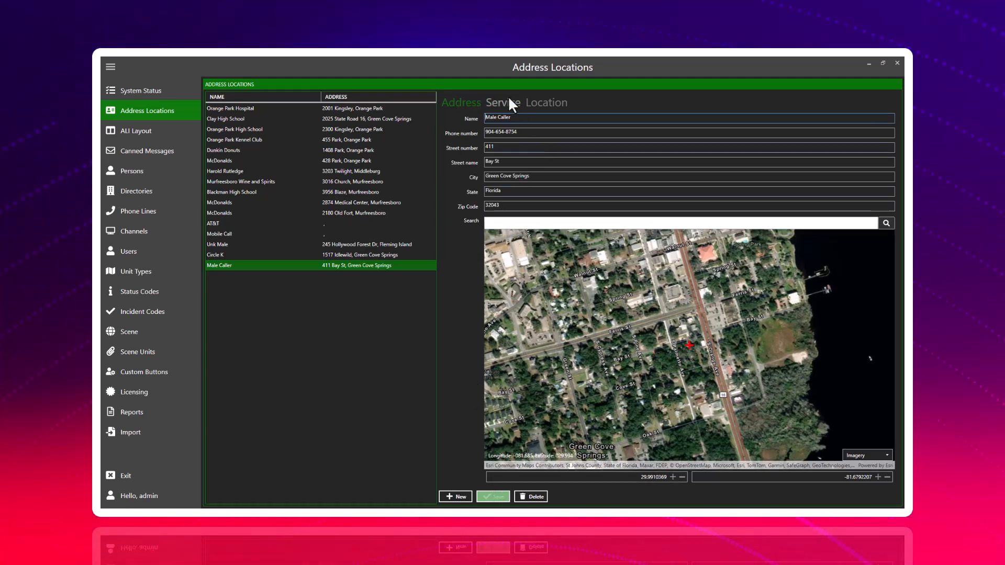
# Start a new address location and fill its details by searching for "cir" and choosing Circle K Gas on Idlewild Ave, Green Cove Springs.
pyautogui.click(464, 499)
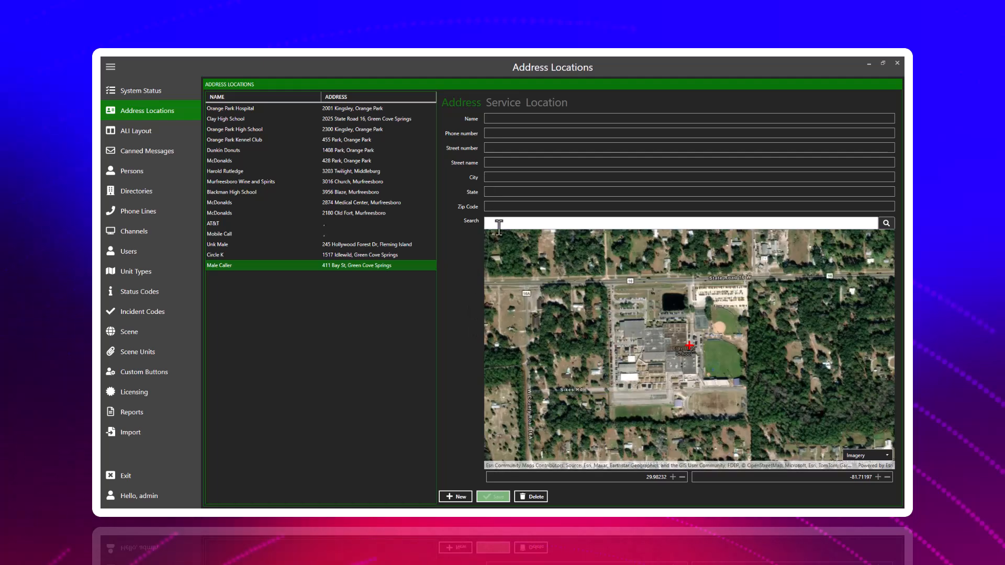
pyautogui.click(500, 222)
pyautogui.write('cir')
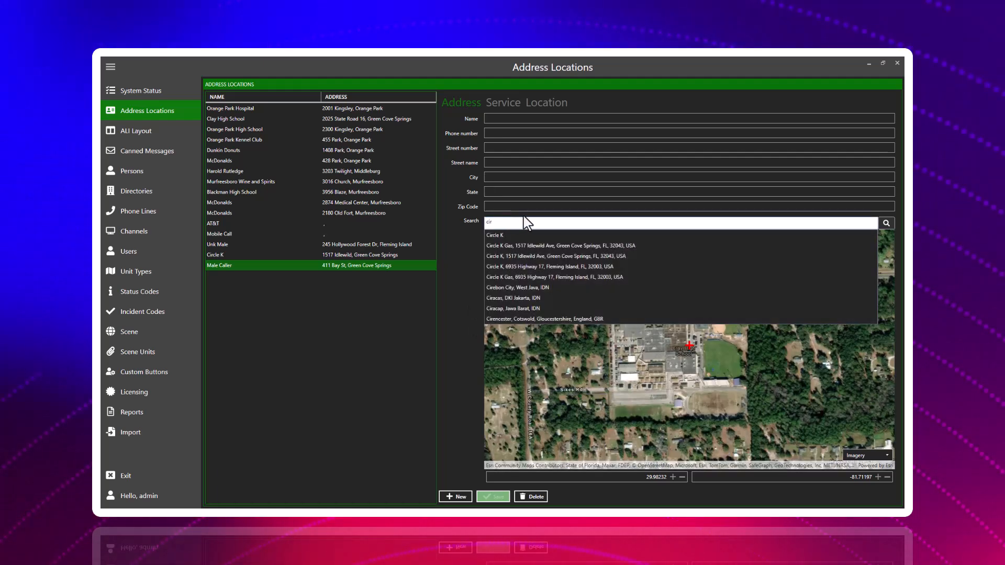
pyautogui.click(502, 246)
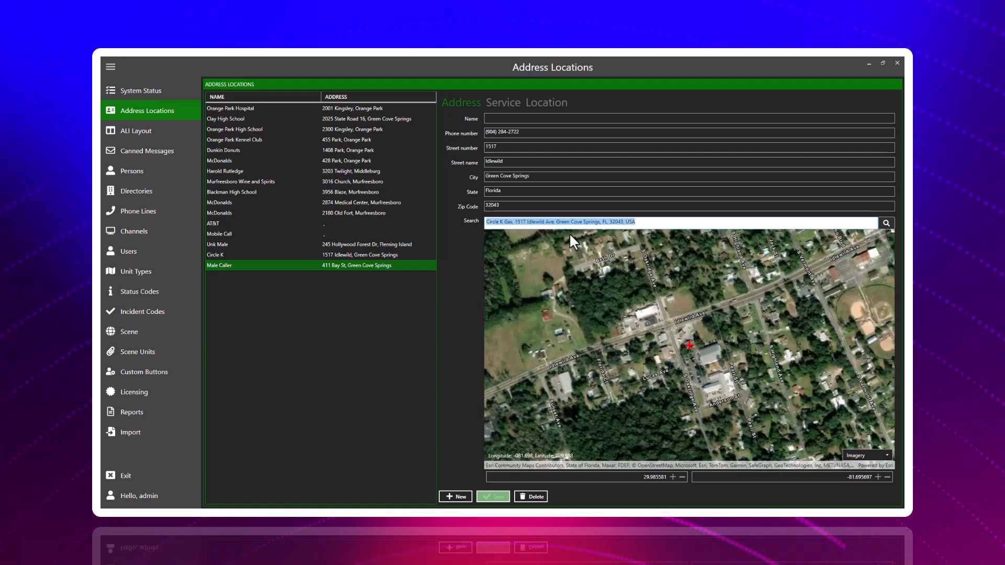
# Name the new address location "Circle K" and save it.
pyautogui.click(500, 120)
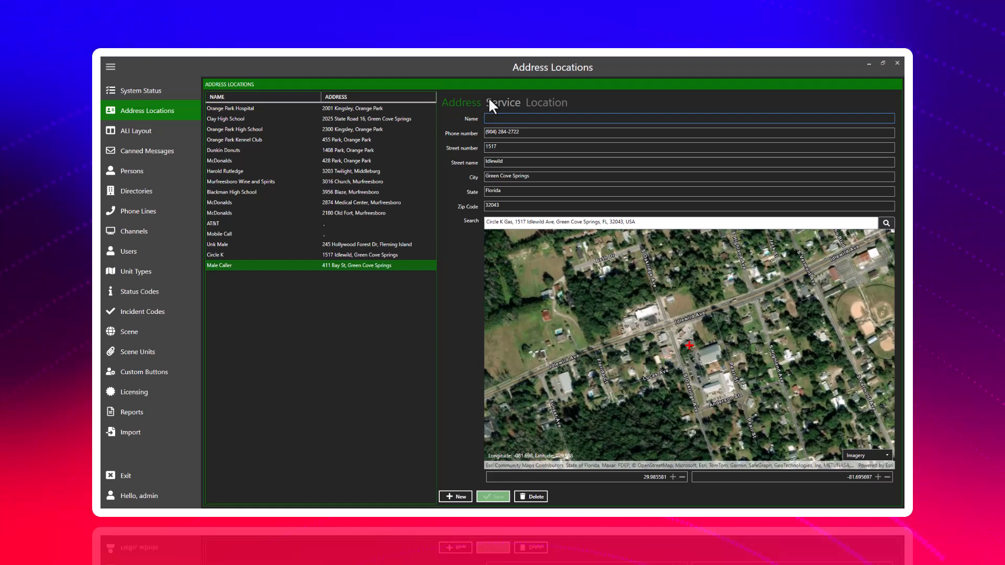
pyautogui.write('Circl')
pyautogui.press('BackSpace')
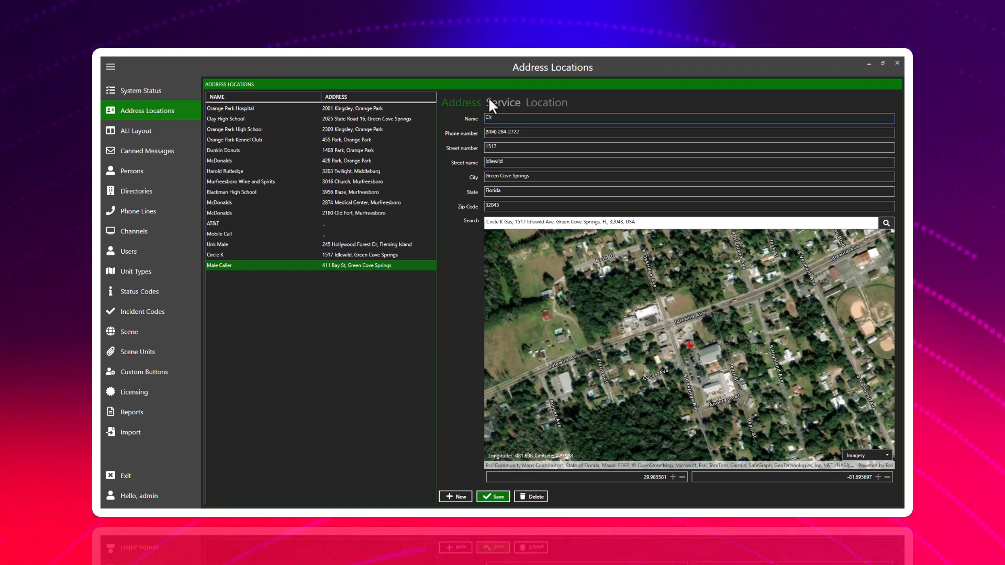
pyautogui.write('cle K')
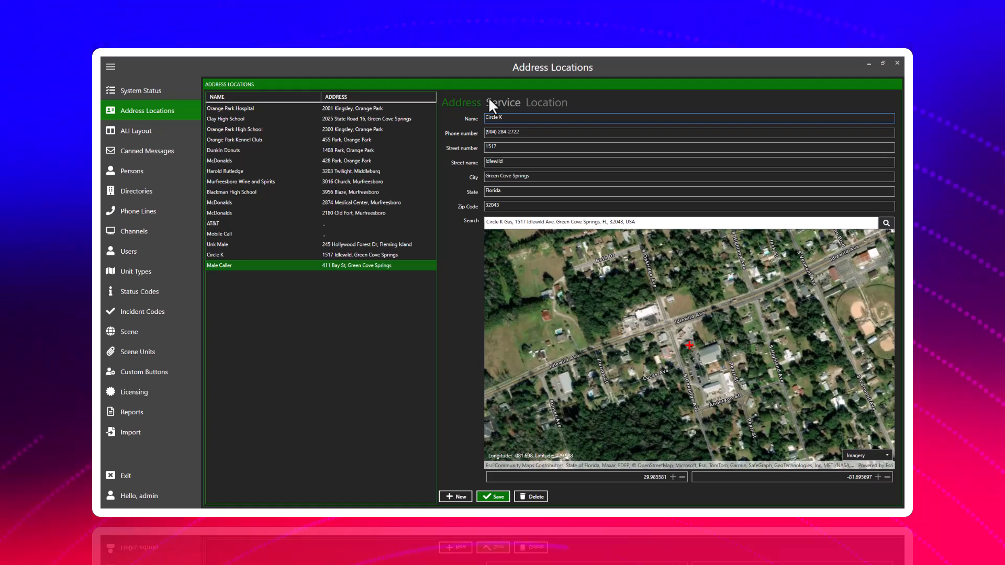
pyautogui.click(493, 497)
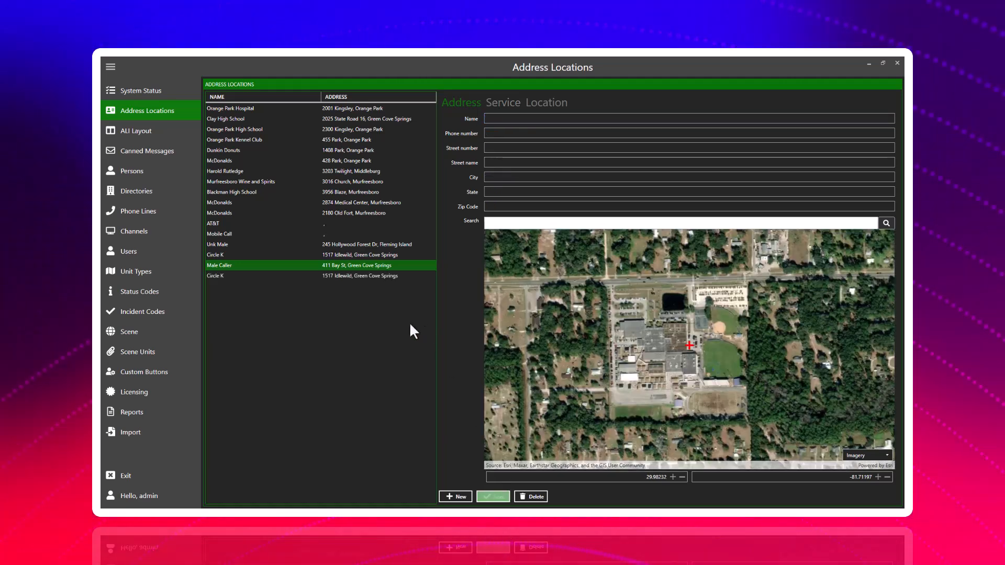
# View the ALI layout, and examine the Role Player and Student settings of the first three canned messages.
pyautogui.click(151, 126)
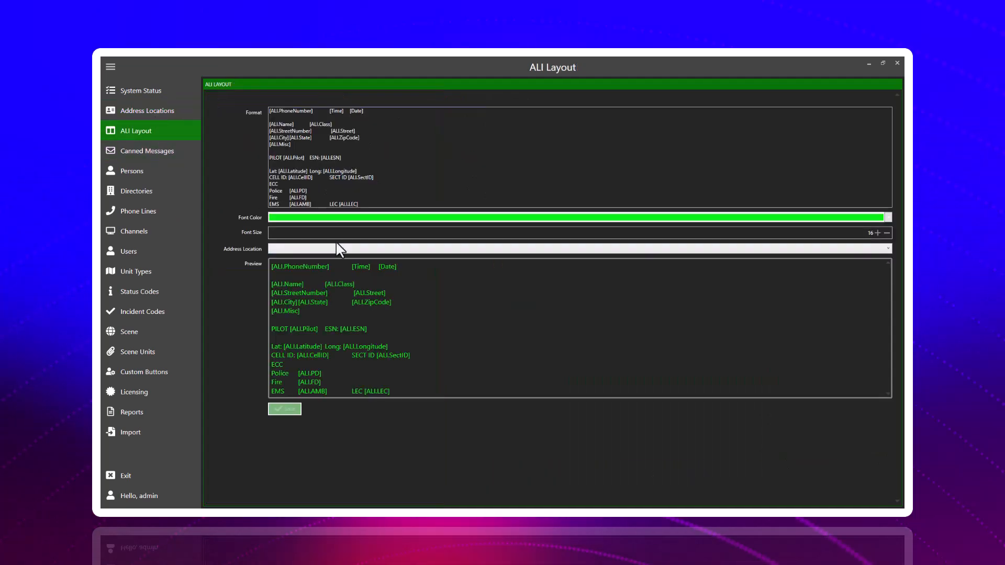
pyautogui.click(161, 149)
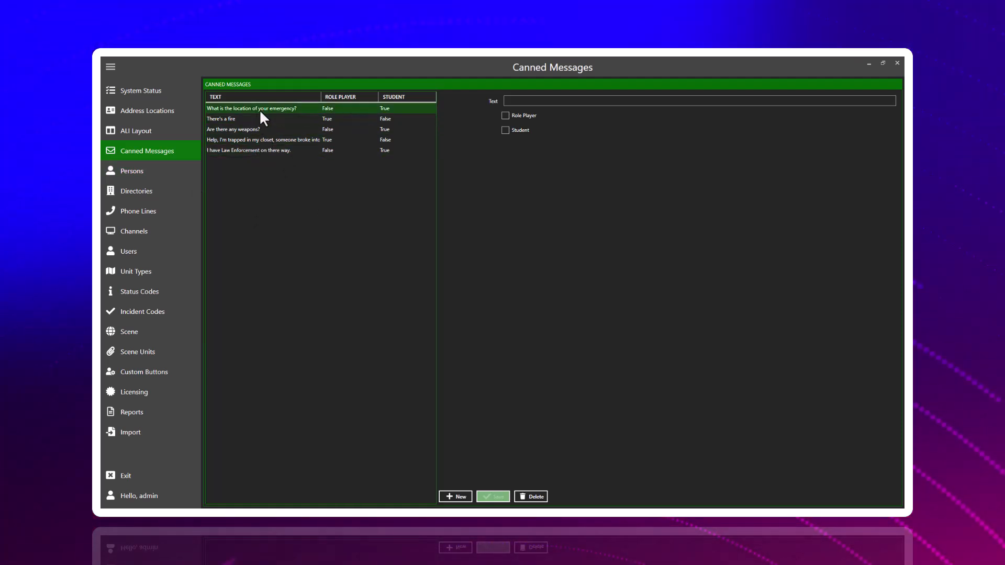
pyautogui.click(259, 108)
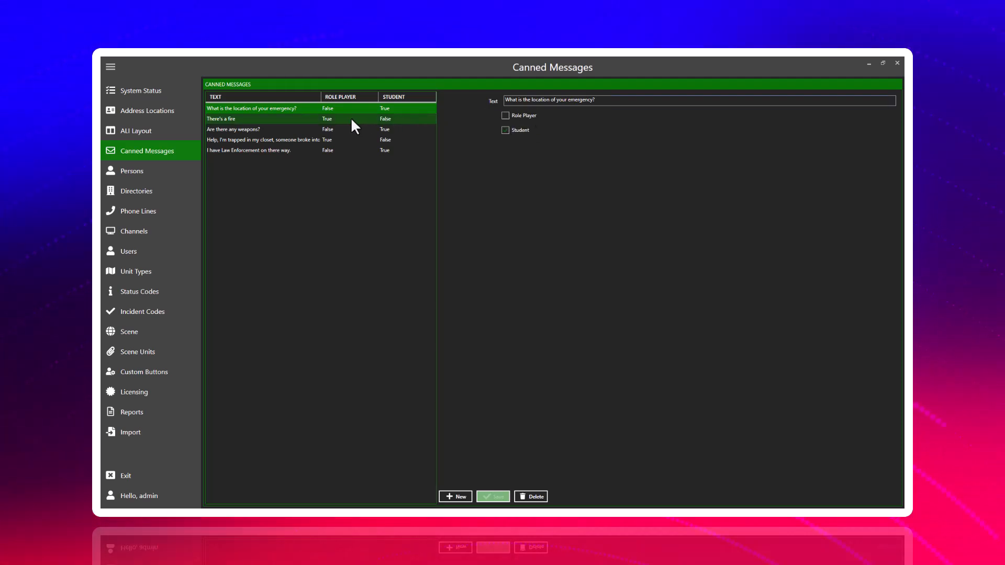
pyautogui.click(502, 129)
pyautogui.click(326, 119)
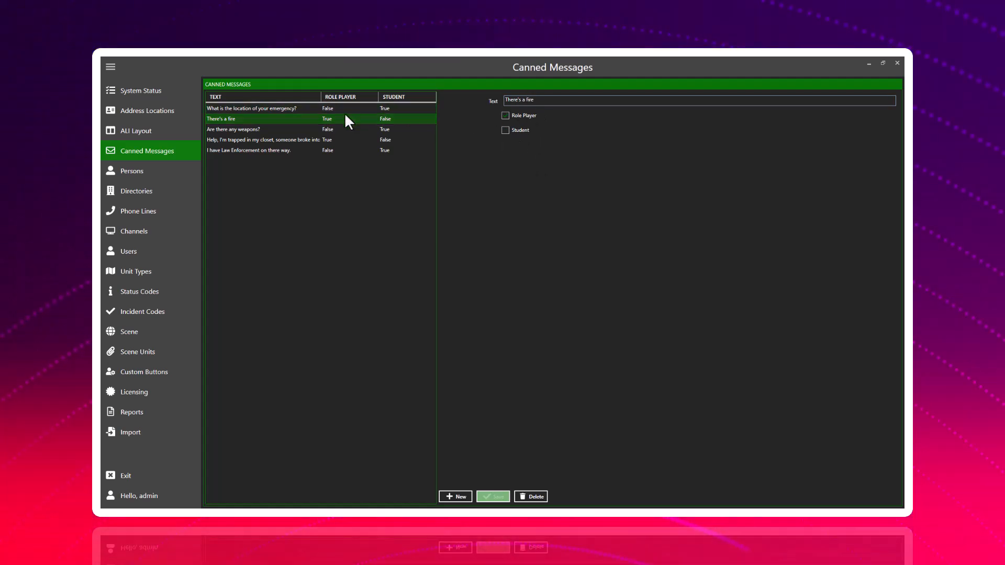
pyautogui.click(316, 131)
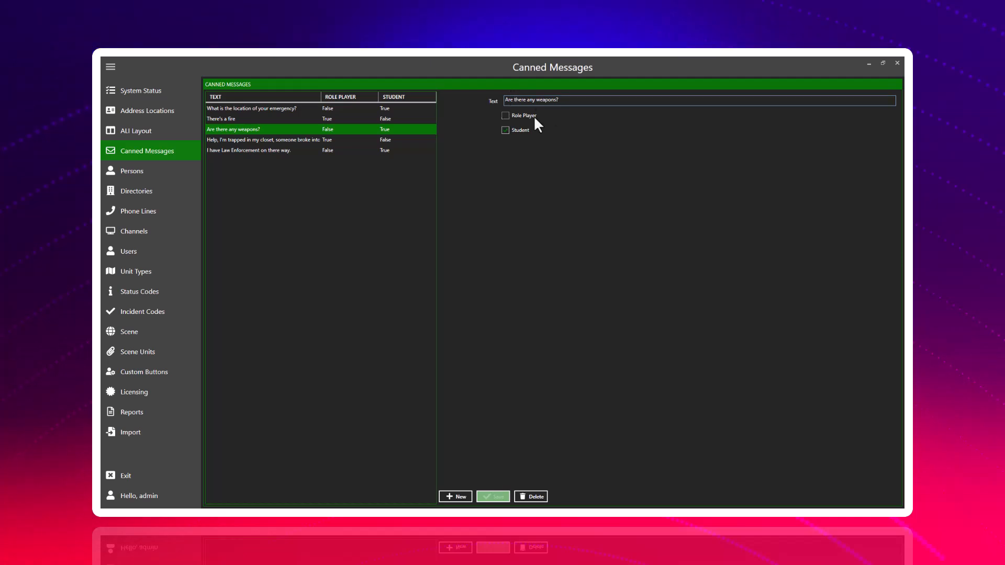
# Examine the last two canned messages and try the Role Player and Student options on a new blank message.
pyautogui.click(341, 139)
pyautogui.click(335, 150)
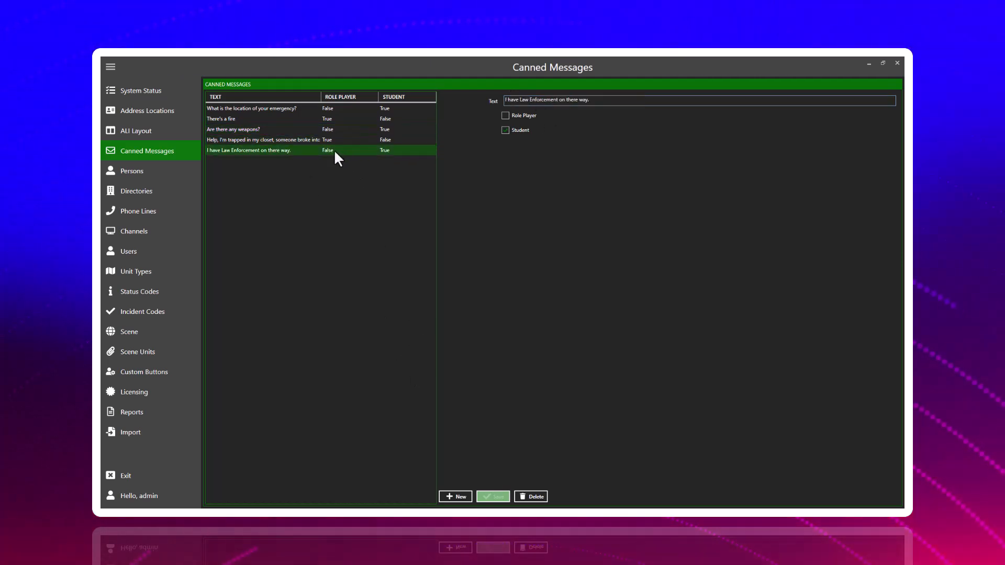
pyautogui.click(463, 497)
pyautogui.click(506, 116)
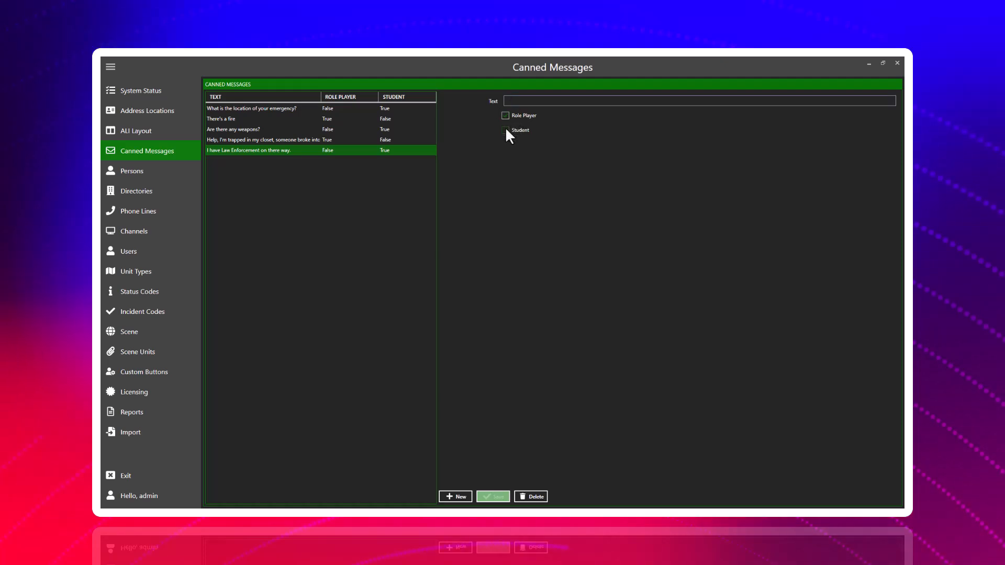
pyautogui.click(505, 129)
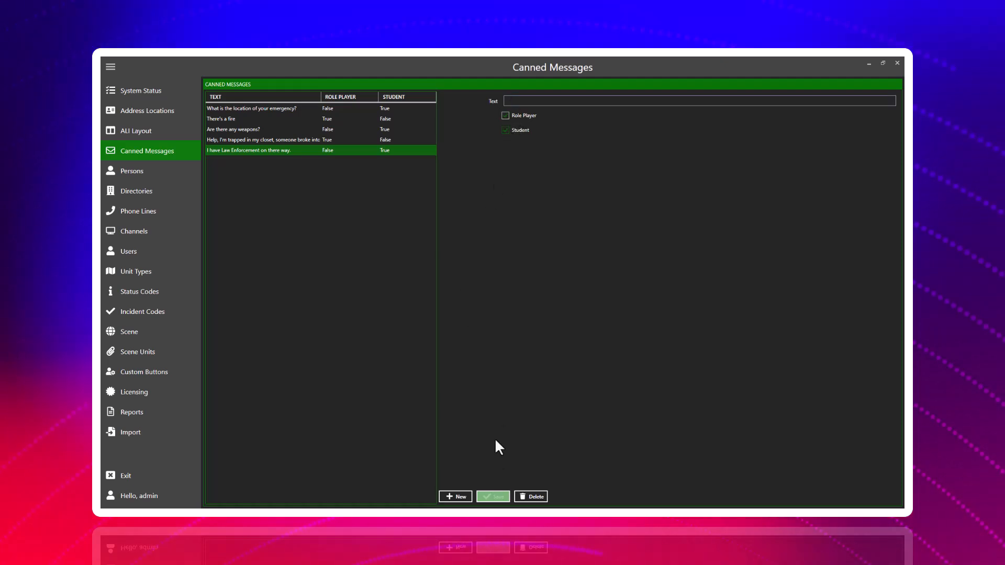
# View the Persons records and examine the personal details of the saved entries, ending on the third person.
pyautogui.click(152, 173)
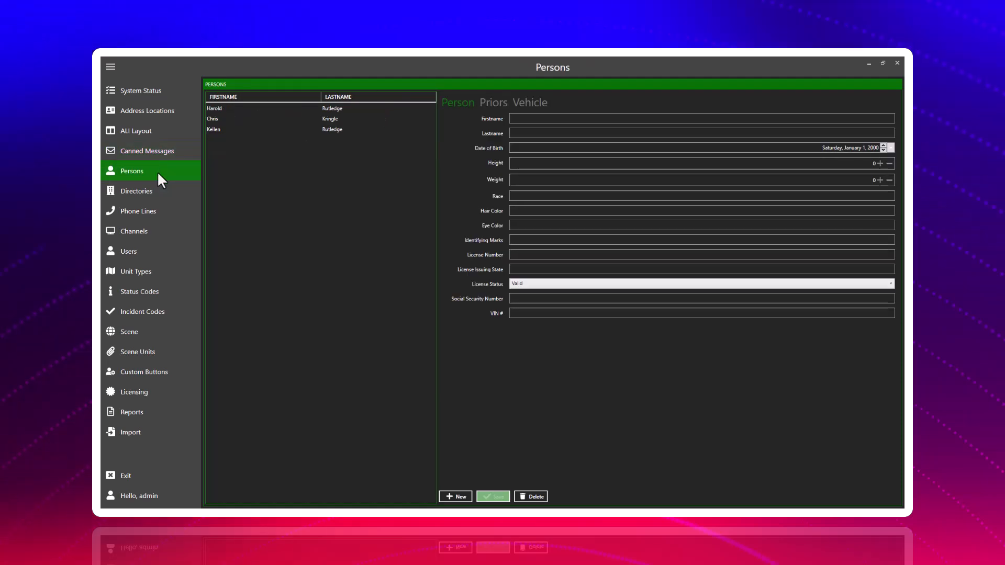
pyautogui.click(257, 108)
pyautogui.click(252, 127)
pyautogui.click(248, 116)
pyautogui.click(247, 108)
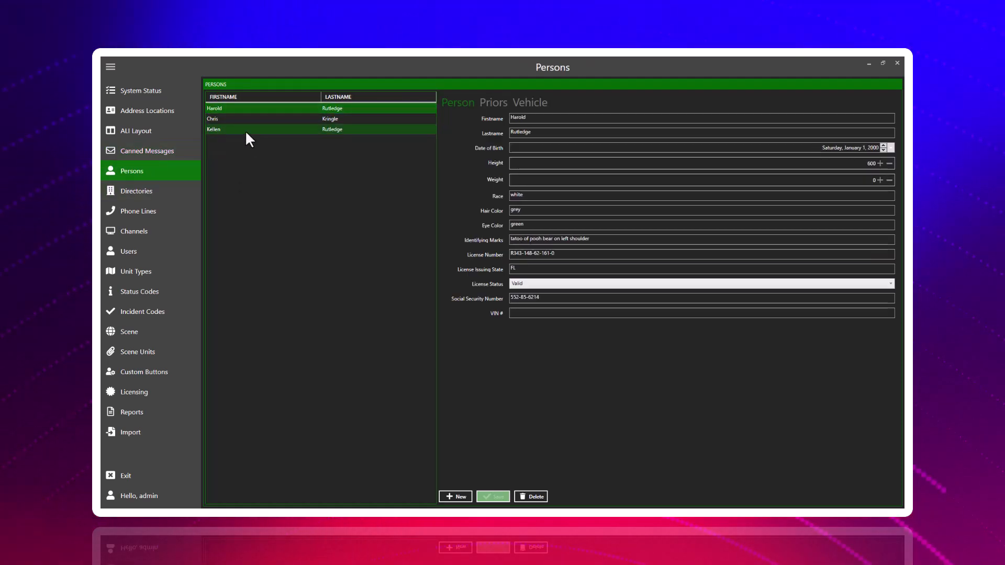
pyautogui.click(247, 130)
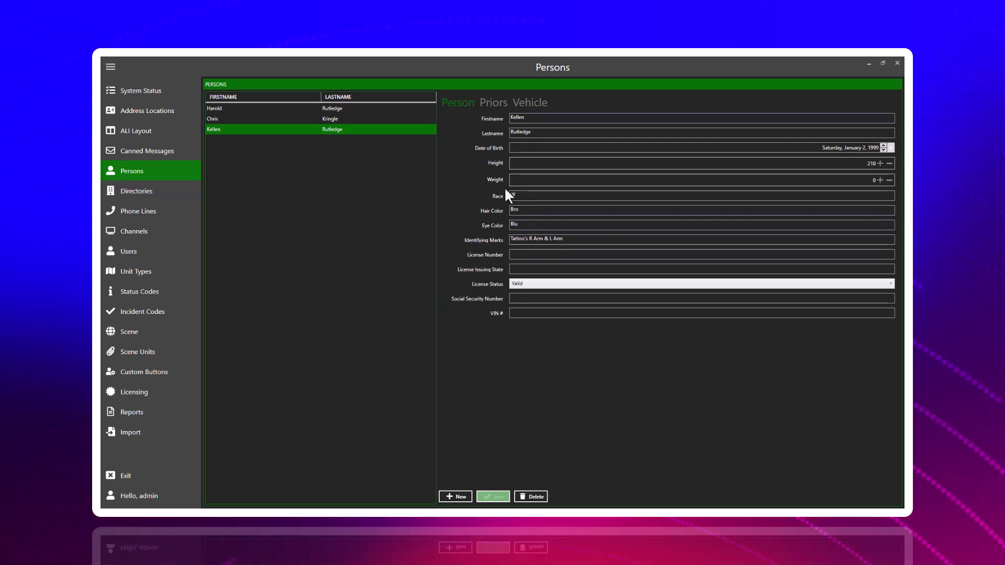
# Examine the third person's priors and vehicle information, returning to the personal details.
pyautogui.click(490, 105)
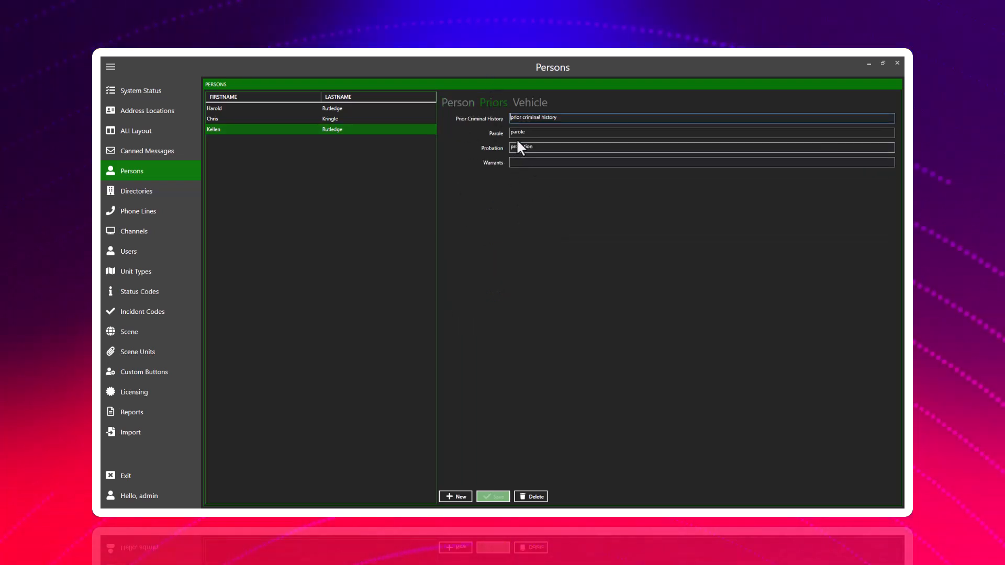
pyautogui.click(529, 102)
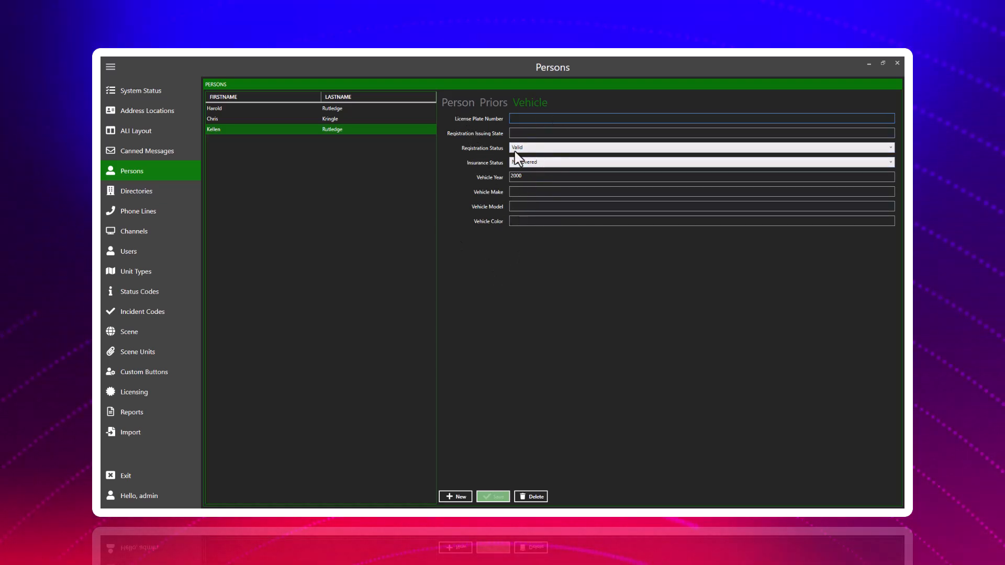
pyautogui.click(462, 102)
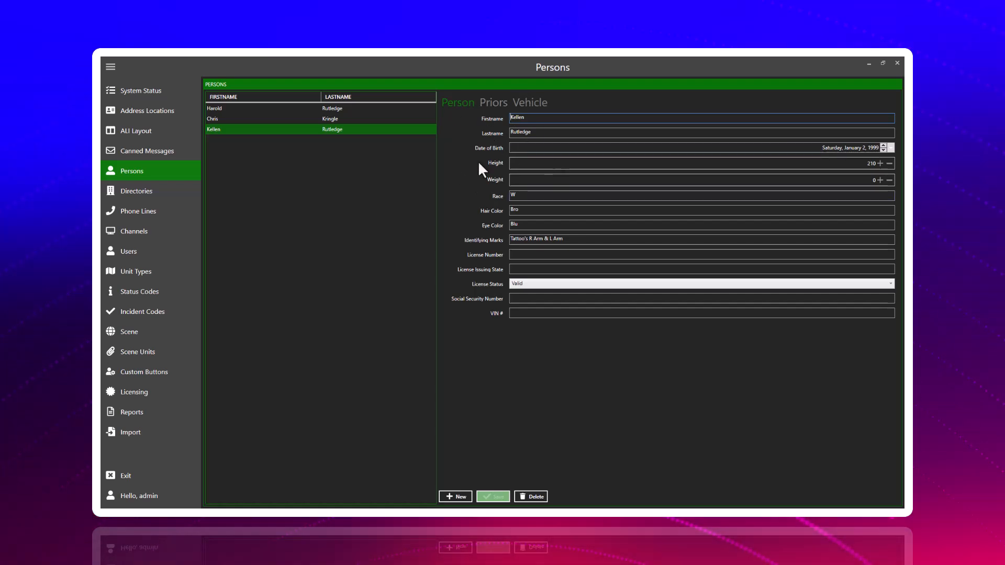
pyautogui.click(529, 103)
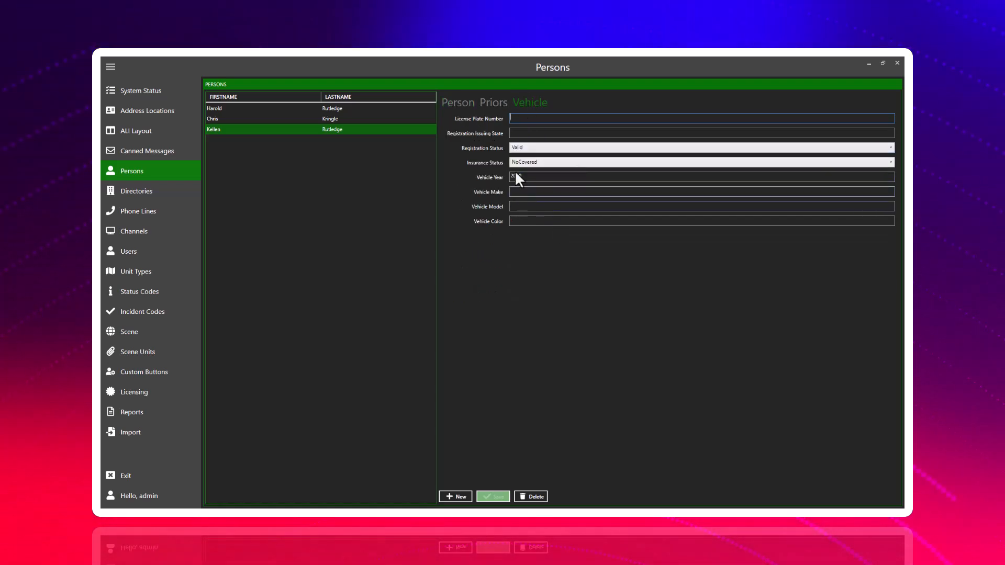
pyautogui.click(467, 104)
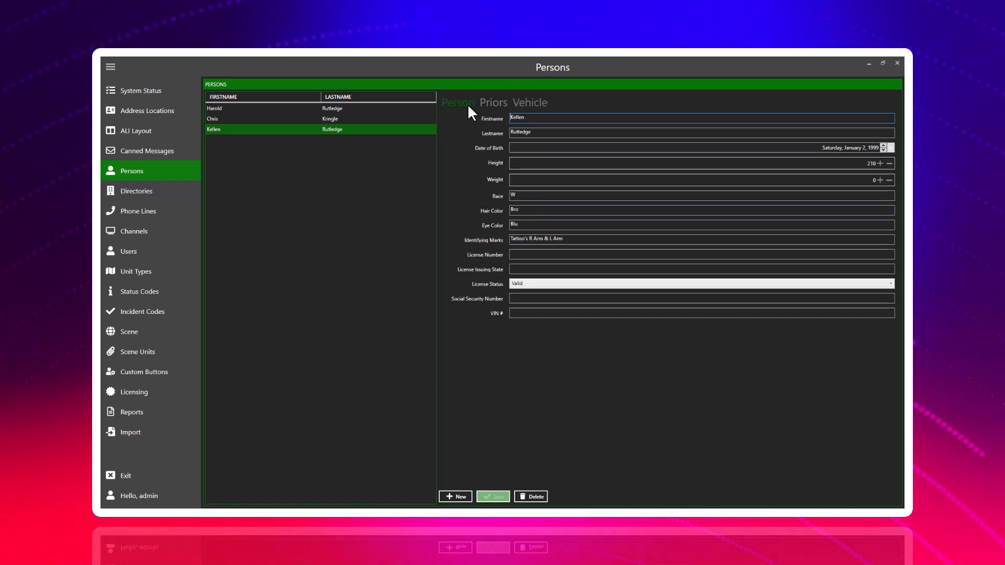
# View the Directories and examine the phone number and transfer settings of the entries from Police Department to Posion Conrtol.
pyautogui.click(156, 191)
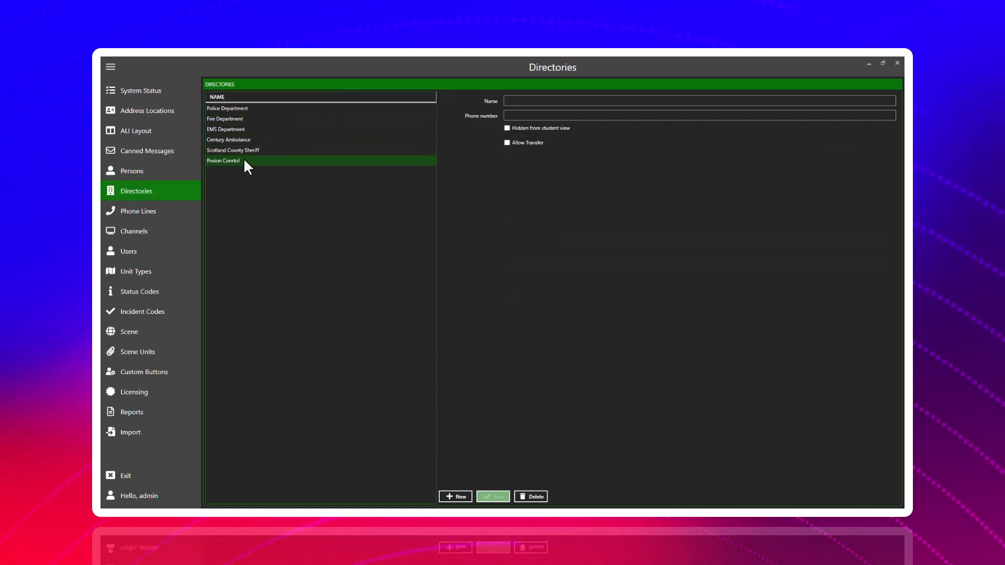
pyautogui.click(227, 108)
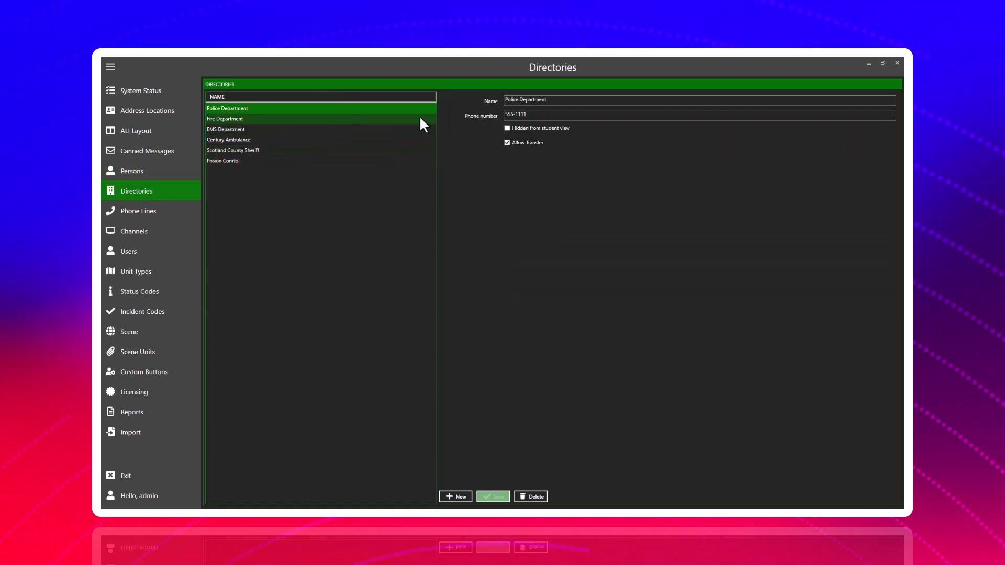
pyautogui.click(236, 162)
pyautogui.click(240, 129)
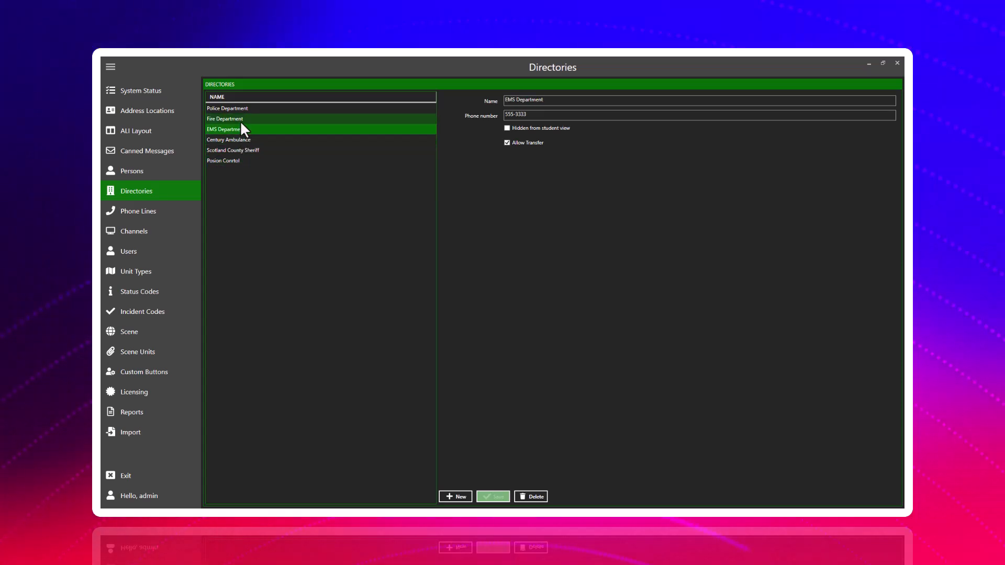
pyautogui.click(260, 118)
pyautogui.click(262, 109)
pyautogui.click(260, 140)
pyautogui.click(260, 150)
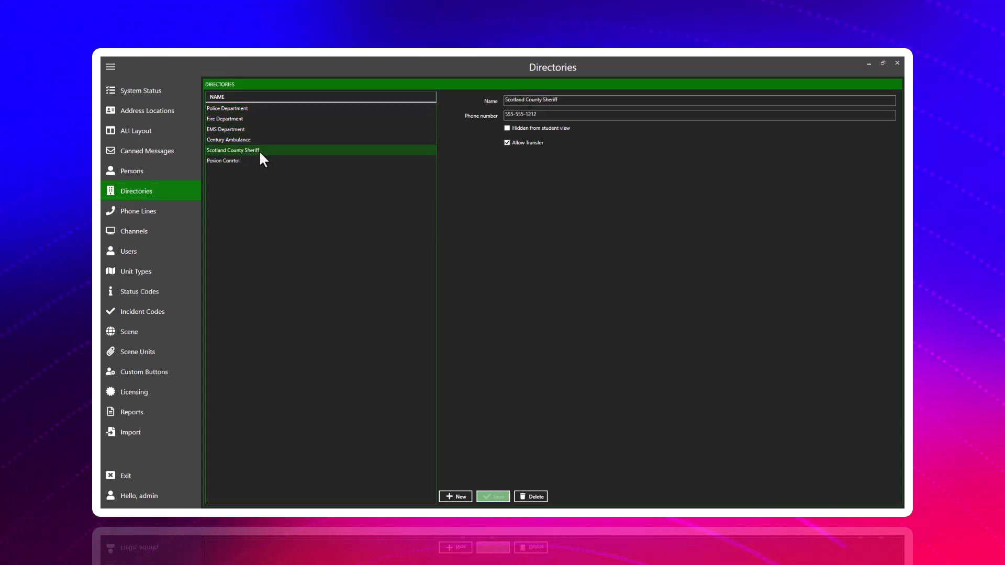
pyautogui.click(257, 159)
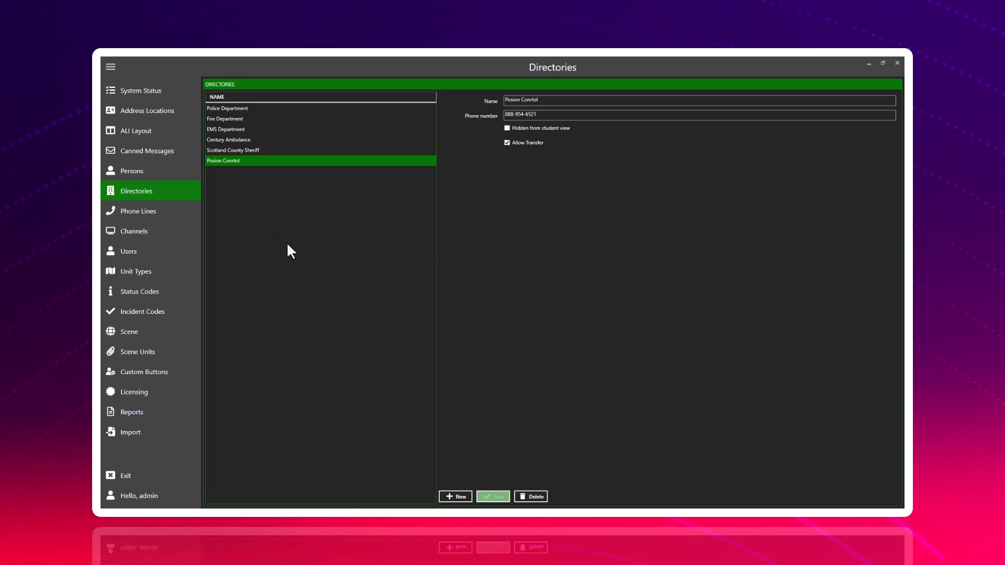
# Start a new directory entry and name it "FPL".
pyautogui.click(463, 496)
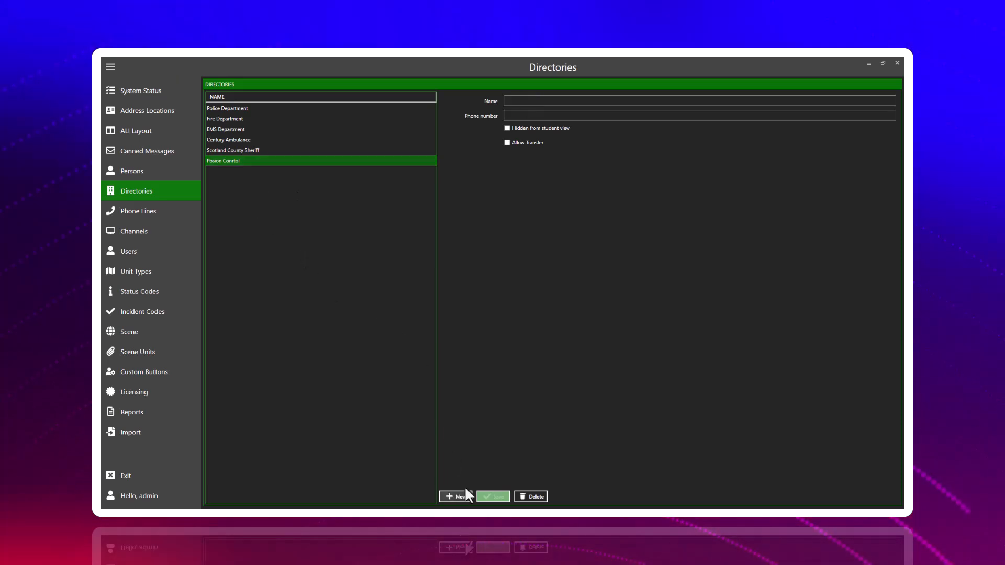
pyautogui.click(515, 102)
pyautogui.write('F')
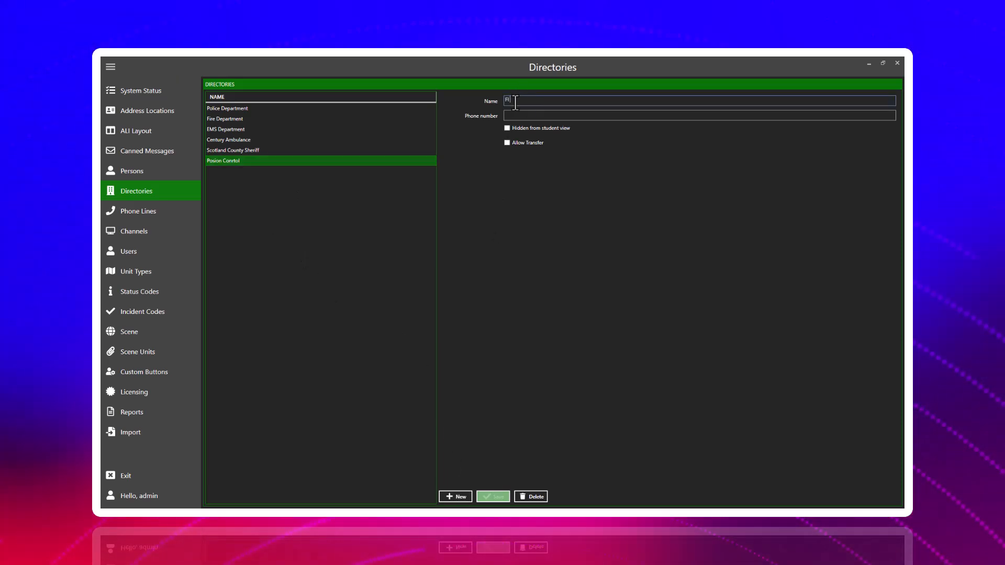
pyautogui.write('LR')
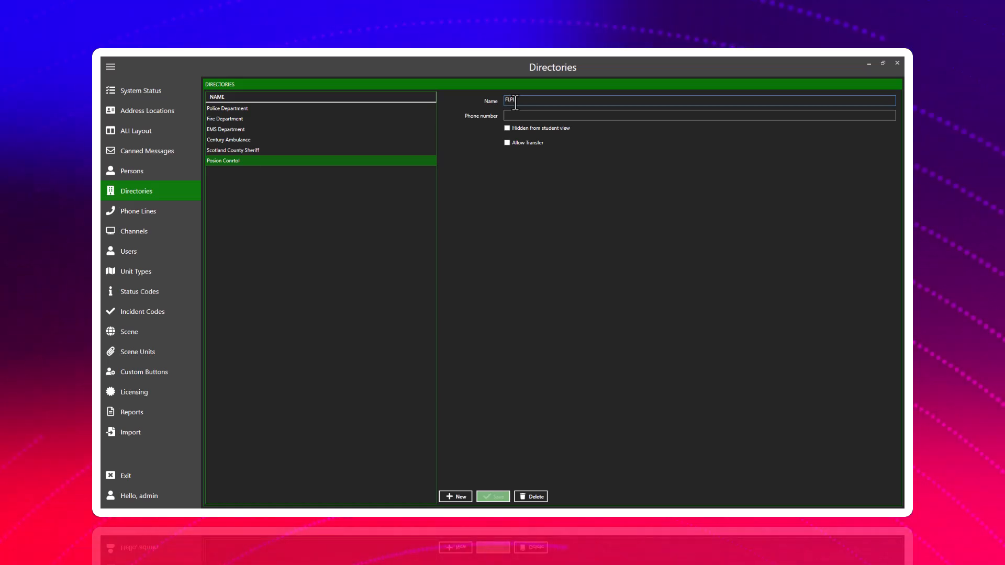
pyautogui.write('L')
pyautogui.press('BackSpace')
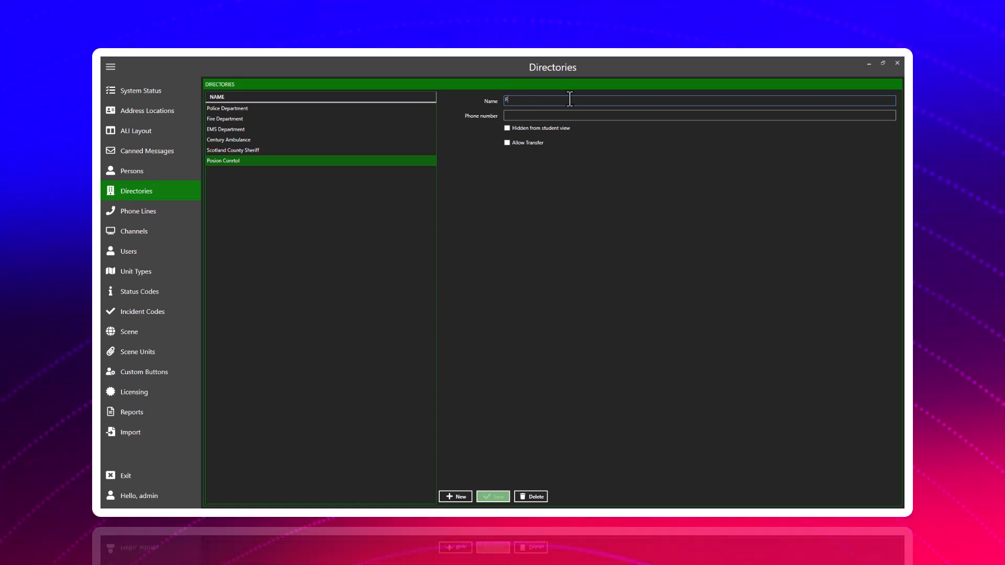
pyautogui.write('PL')
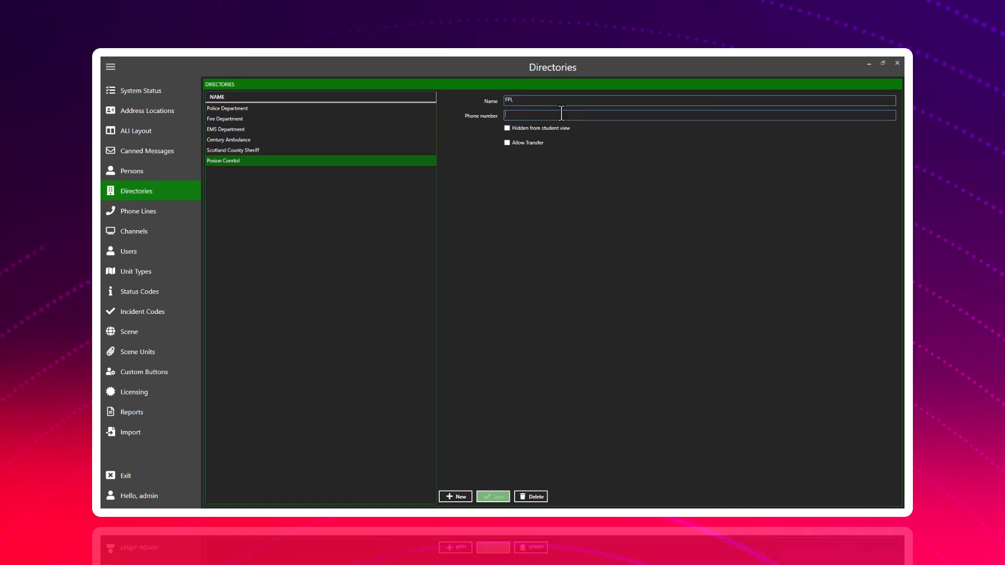
# Fill in the FPL entry's phone number, allow transfers, save it, and open the saved entry.
pyautogui.click(562, 113)
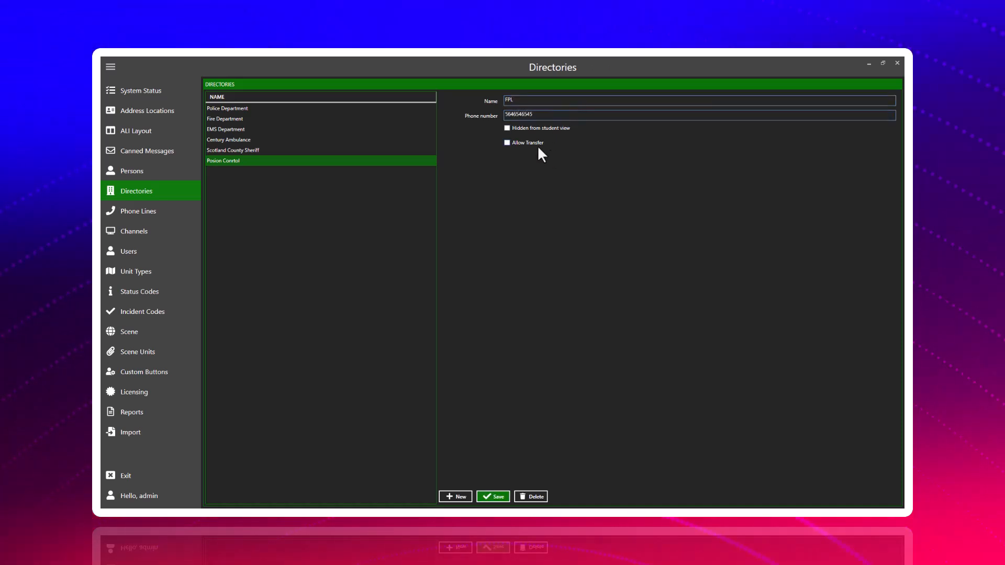
pyautogui.click(523, 144)
pyautogui.click(494, 497)
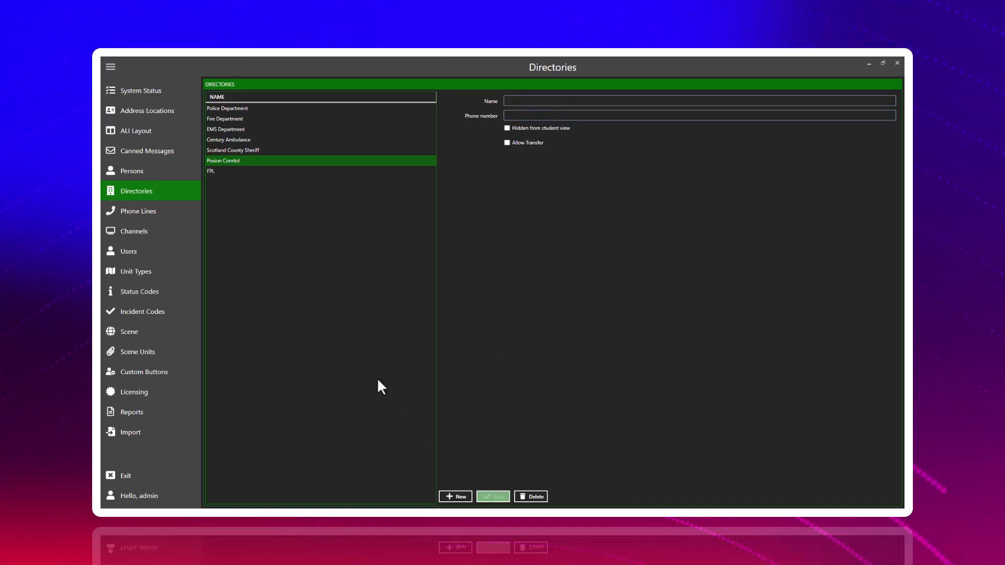
pyautogui.click(221, 171)
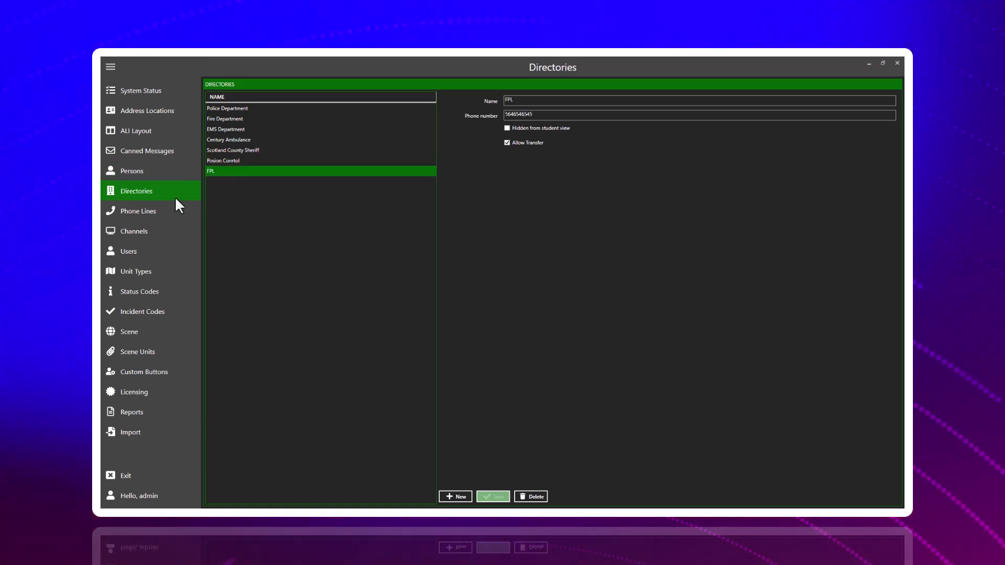
# View the Phone Lines and examine the Emergency Phone Line setting of 911-1, 911-2 and 911-3.
pyautogui.click(165, 212)
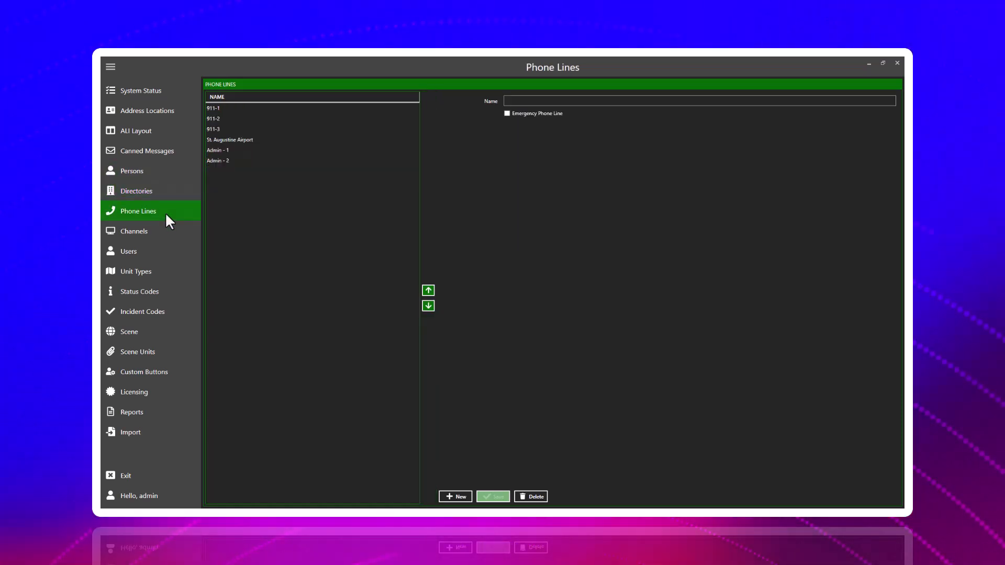
pyautogui.click(238, 109)
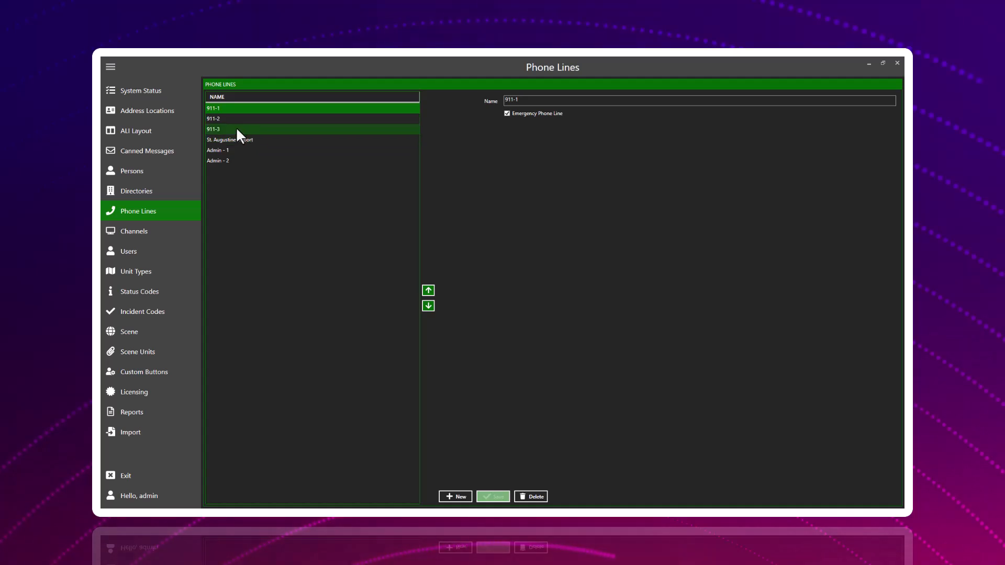
pyautogui.click(232, 121)
pyautogui.click(229, 131)
pyautogui.click(229, 119)
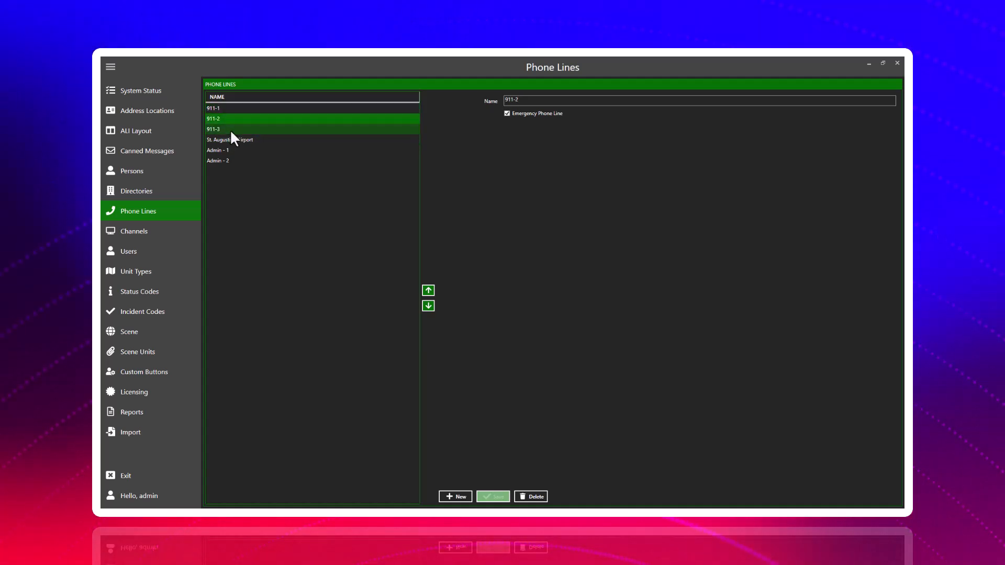
pyautogui.click(231, 132)
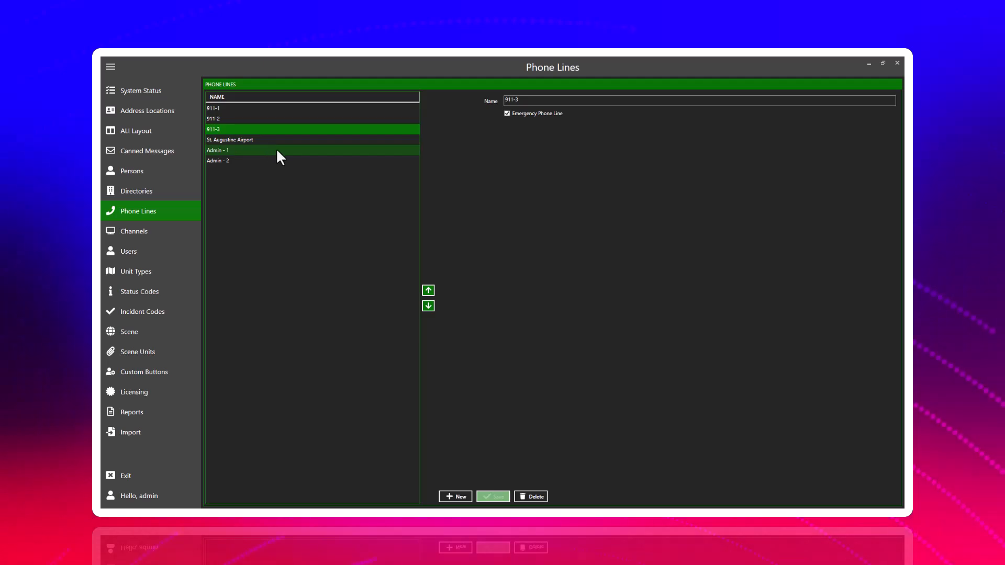
pyautogui.click(227, 117)
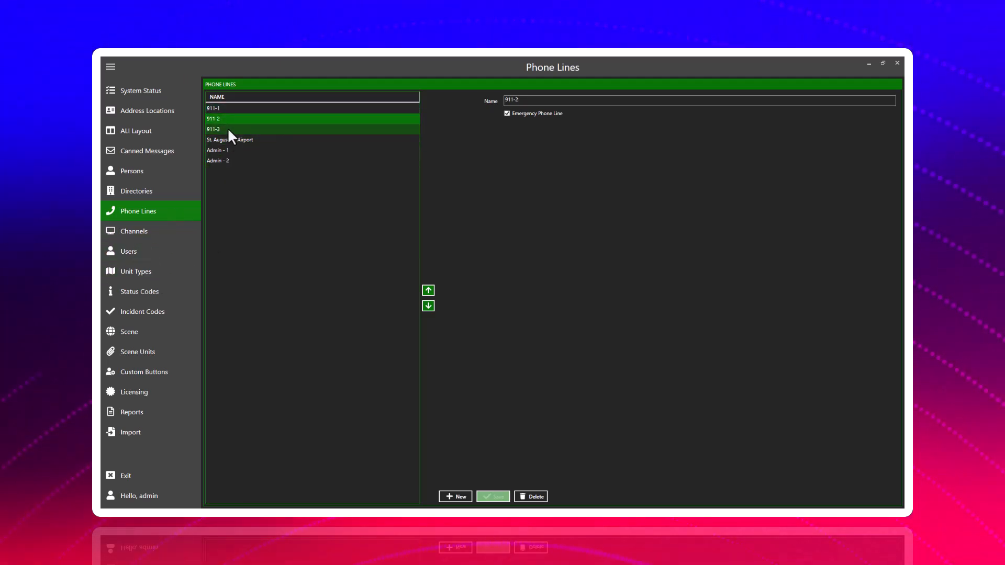
pyautogui.click(227, 129)
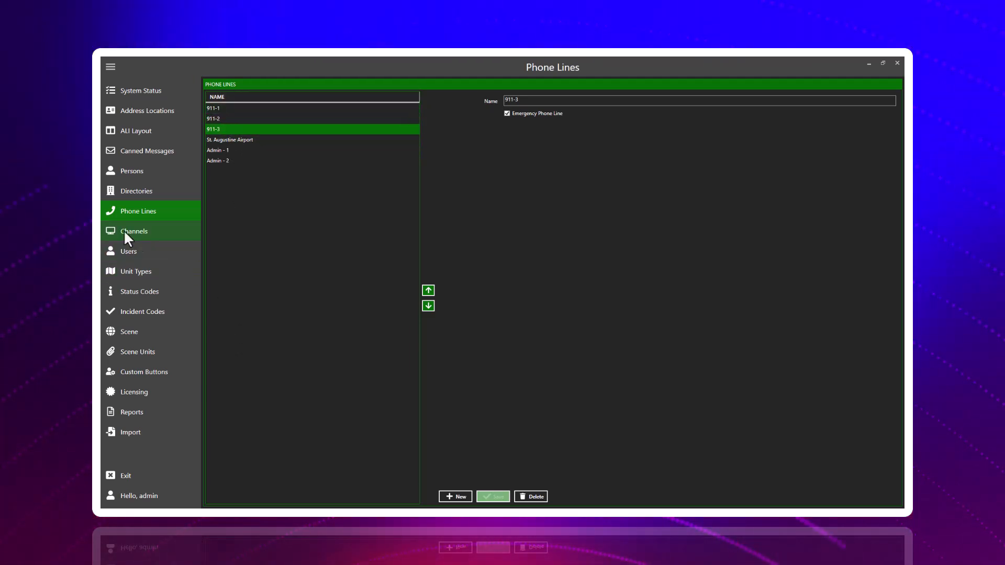
# Compare the Emergency Phone Line setting of the Admin - 1 and Admin - 2 lines with that of 911-3.
pyautogui.click(247, 149)
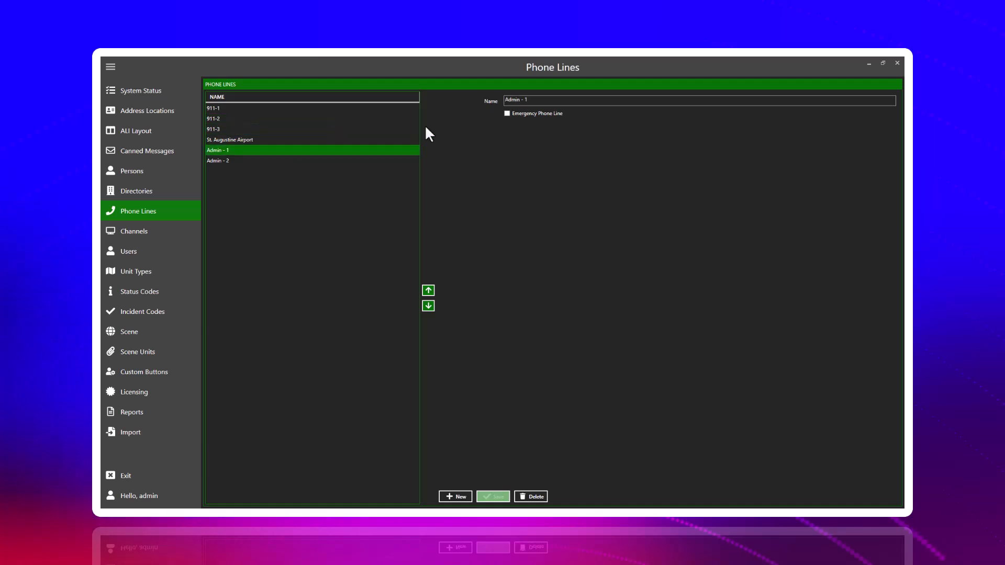
pyautogui.click(270, 161)
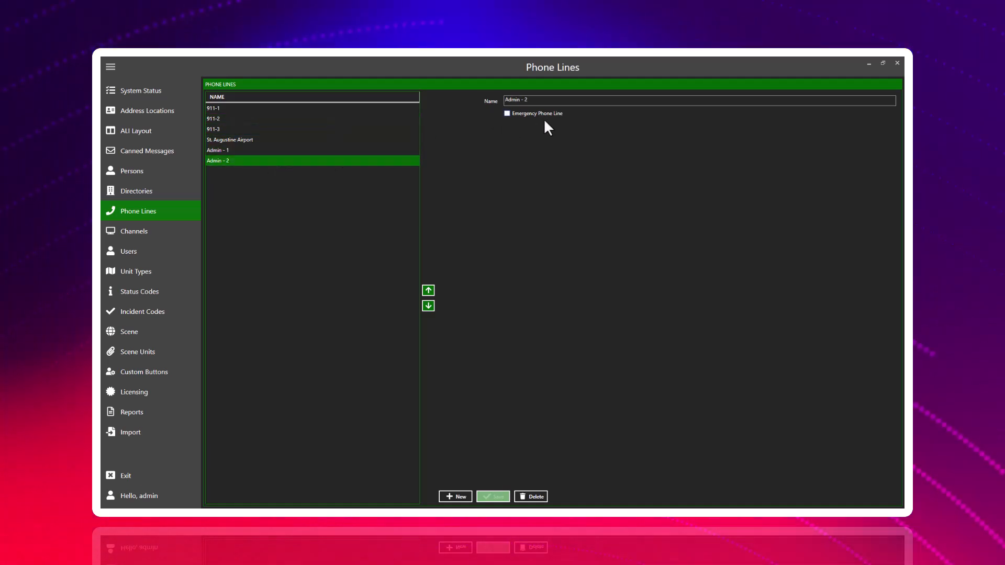
pyautogui.click(269, 130)
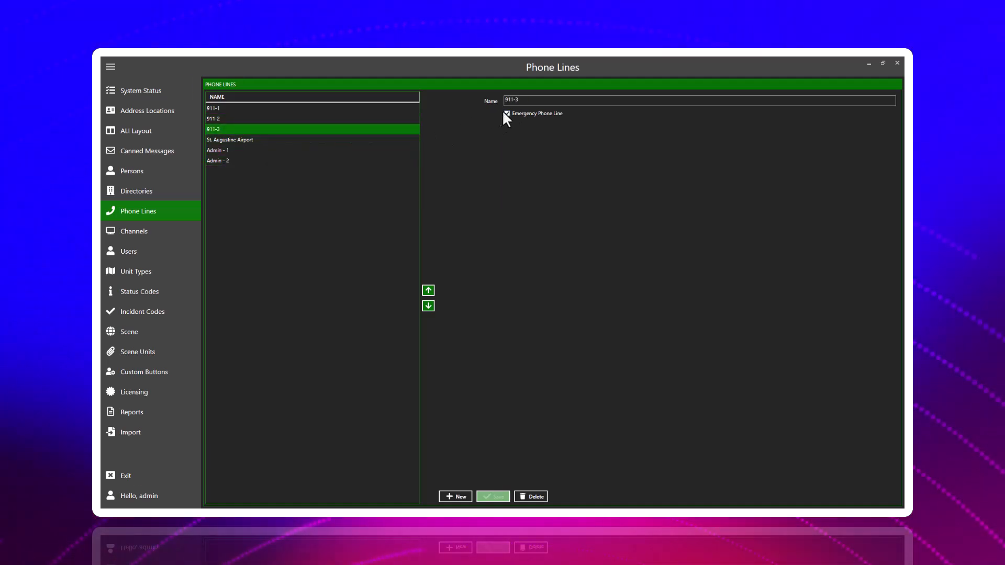
pyautogui.click(268, 150)
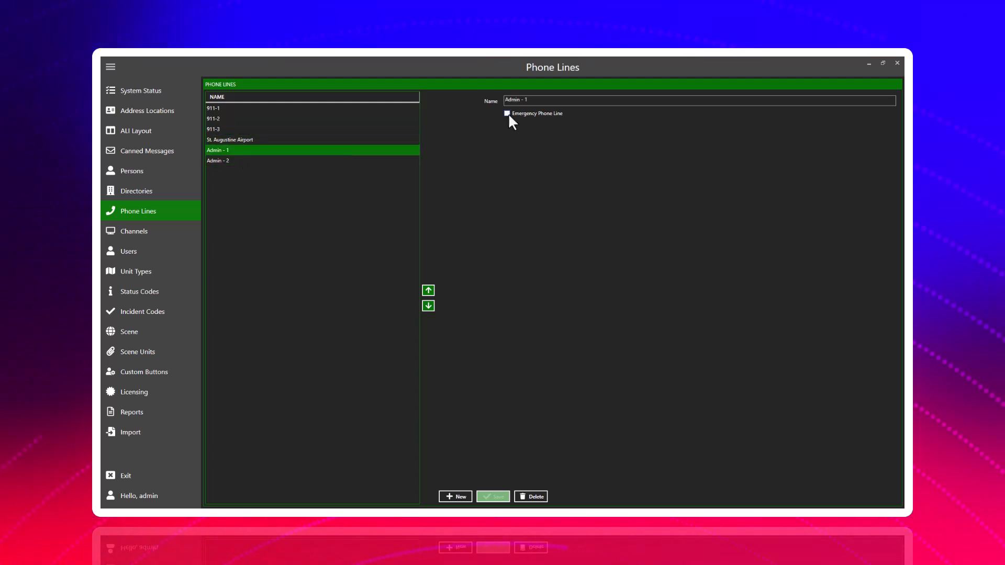
# View the Channels list and examine the PD Primary and TAC 01 channels.
pyautogui.click(159, 233)
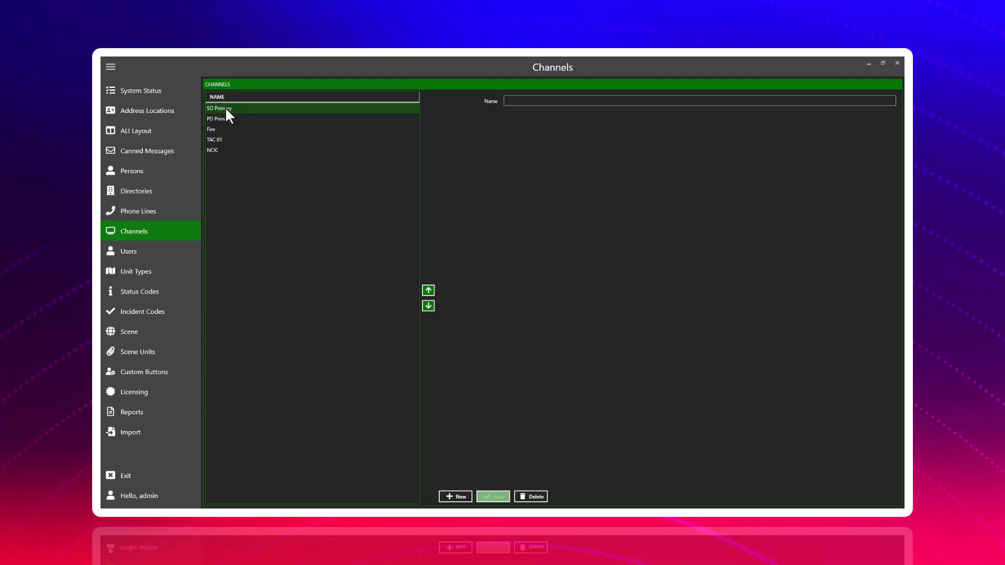
pyautogui.click(240, 119)
pyautogui.click(230, 140)
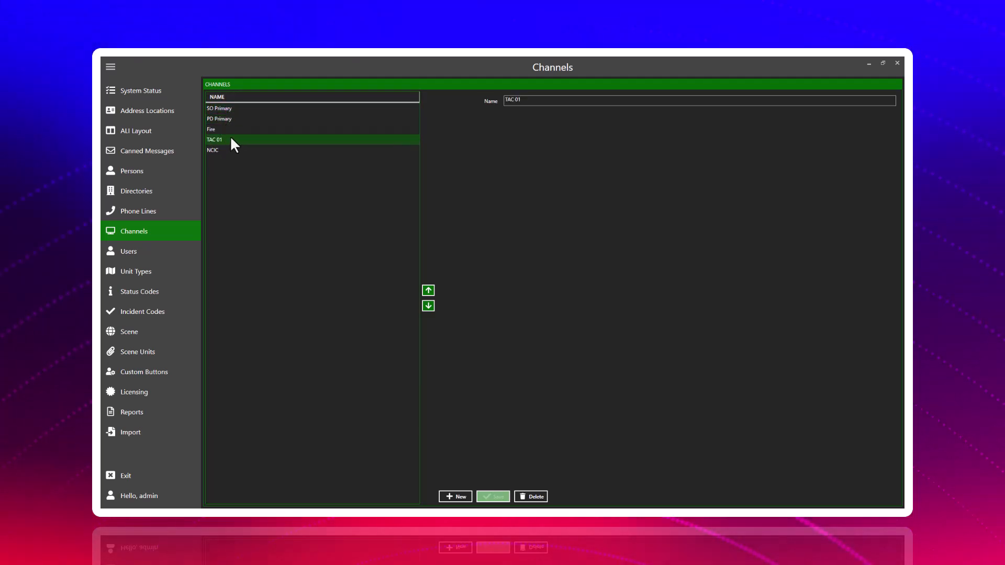
# View the Users list and compare the roles assigned to the last listed user with those of the admin account.
pyautogui.click(137, 249)
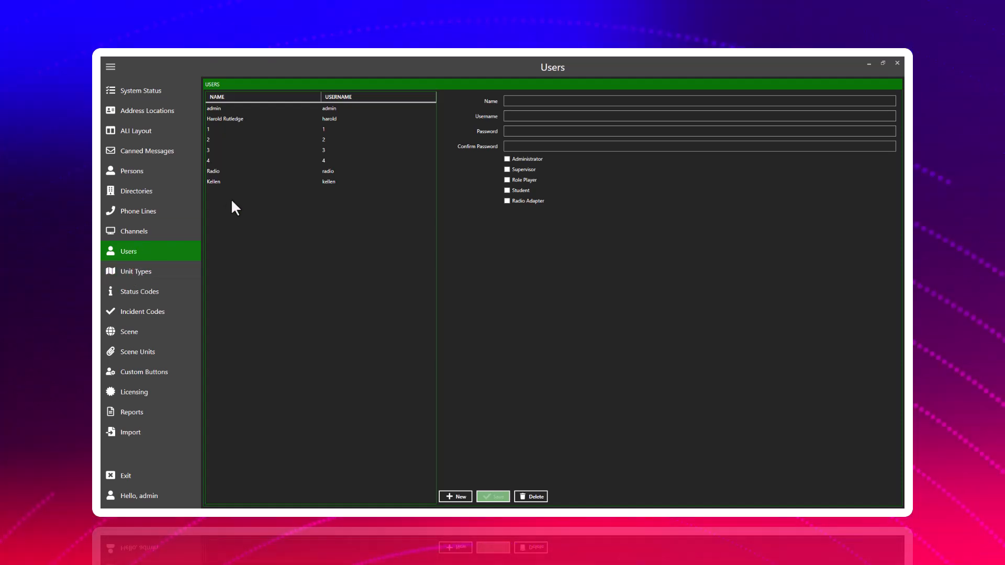
pyautogui.click(263, 180)
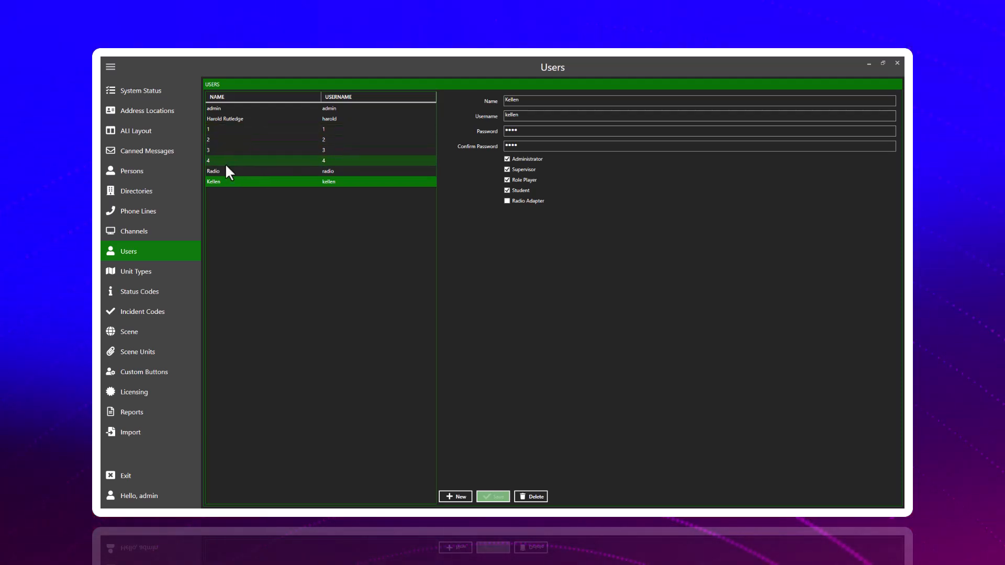
pyautogui.click(234, 108)
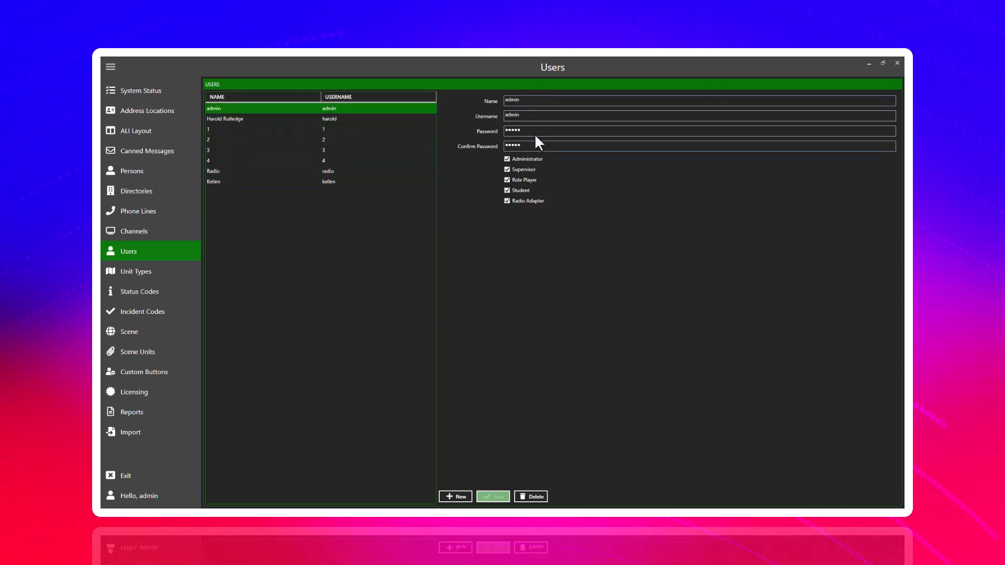
# View the Unit Types and examine the images of Community Police, Prisoner Transport, Fire Engine and Truck Yellow.
pyautogui.click(155, 274)
pyautogui.click(229, 213)
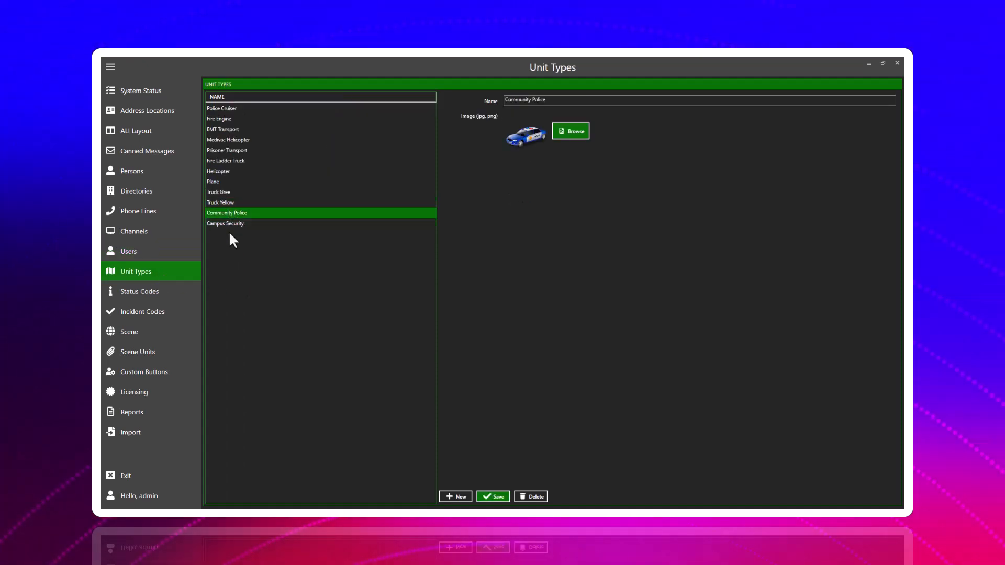
pyautogui.click(239, 150)
pyautogui.click(236, 120)
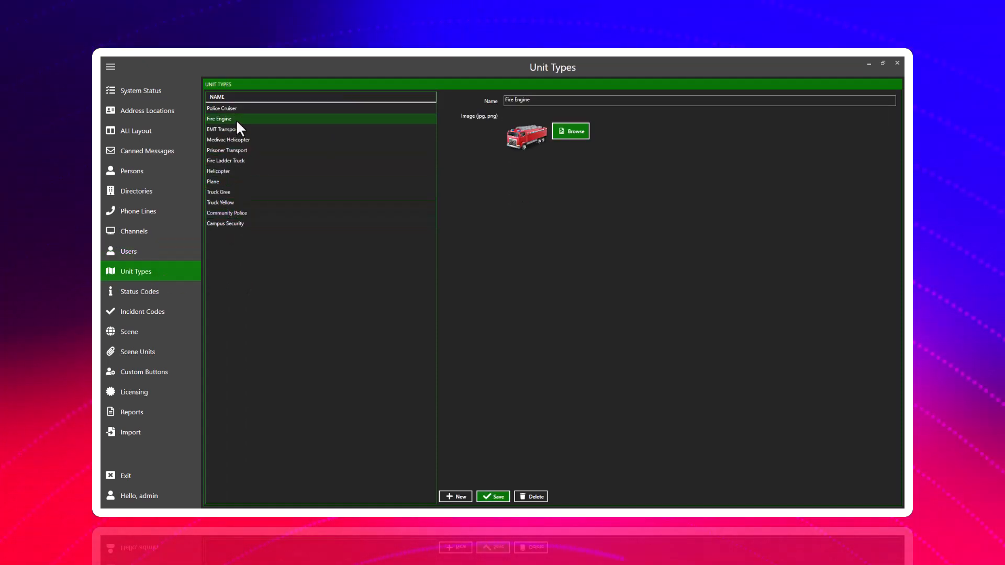
pyautogui.click(250, 204)
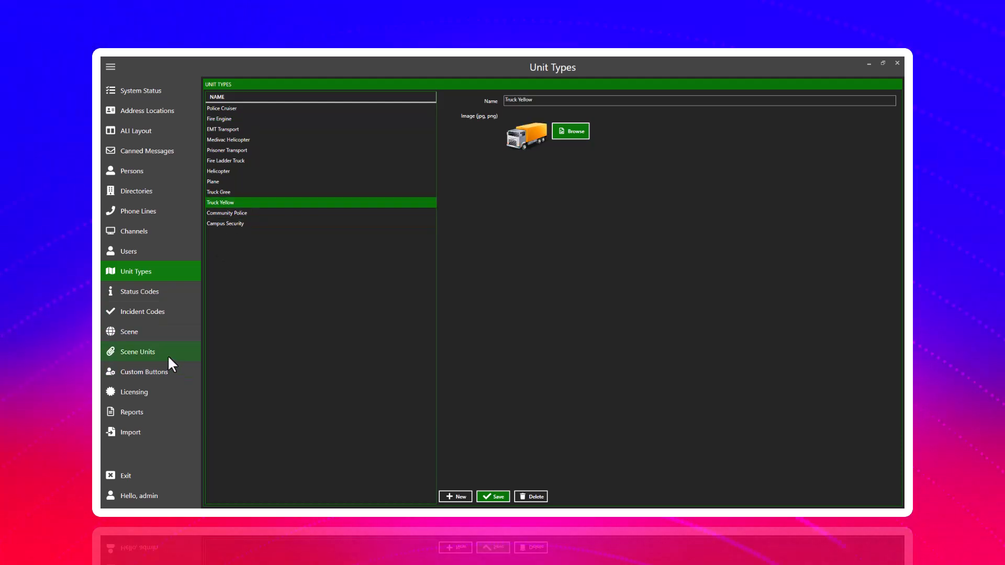
# View the Status Codes and examine the command, options and color of ER, D, OOS, AH and OFF.
pyautogui.click(154, 290)
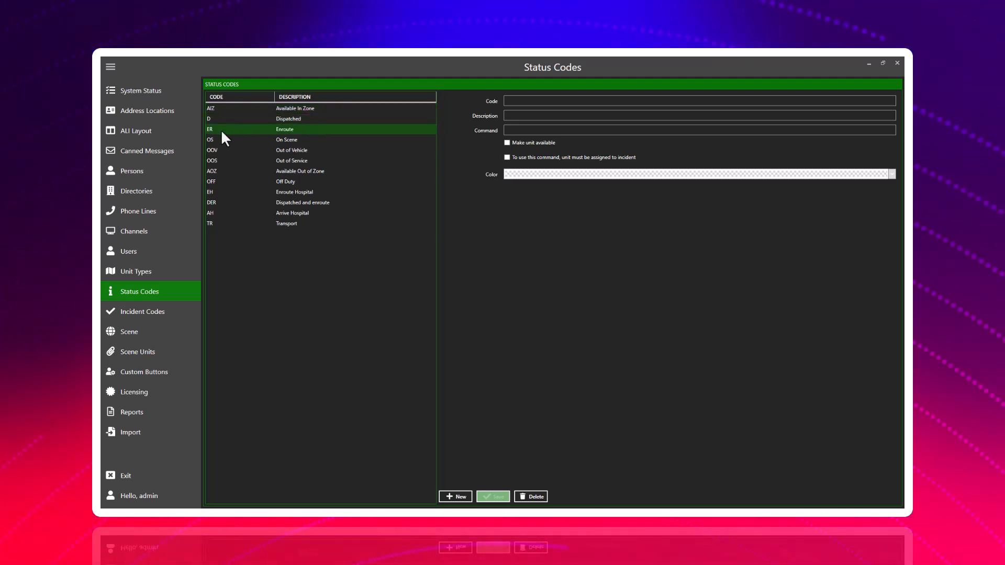
pyautogui.click(288, 130)
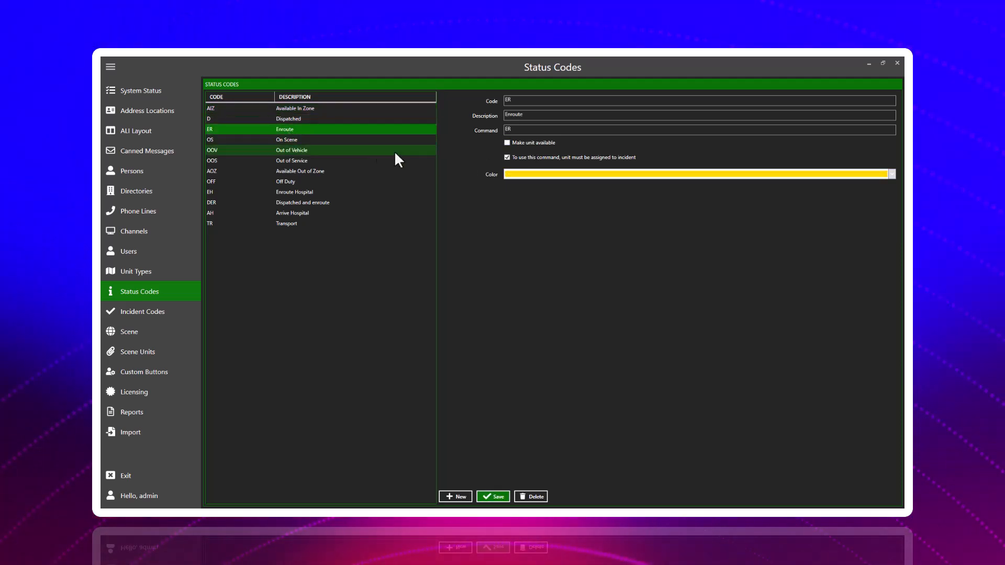
pyautogui.click(383, 120)
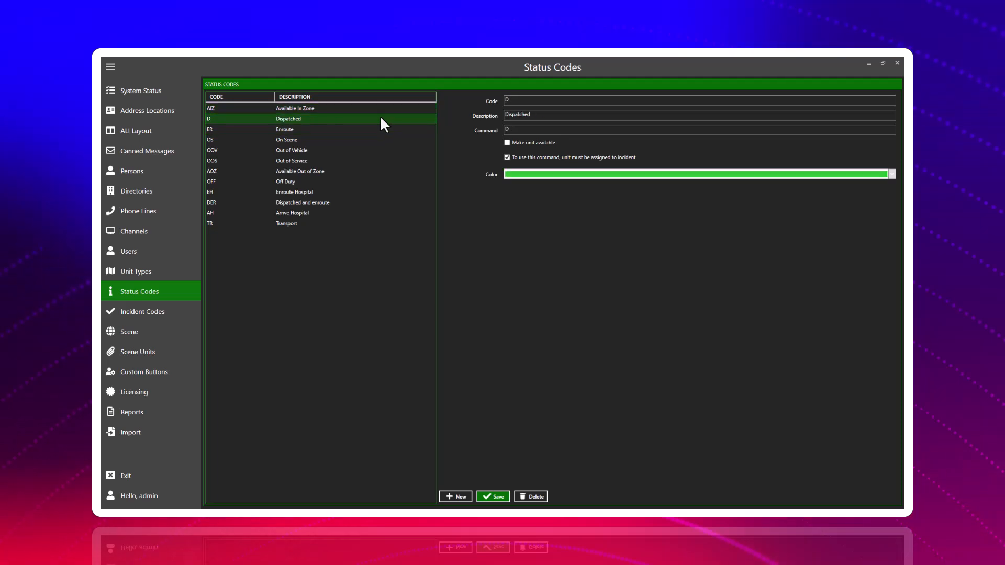
pyautogui.click(367, 161)
pyautogui.click(335, 213)
pyautogui.click(321, 182)
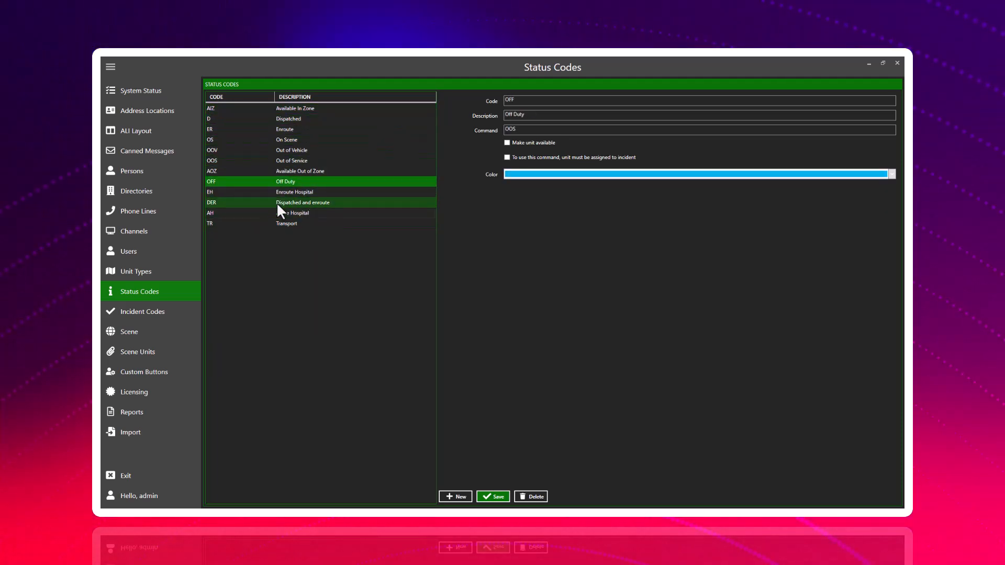
# Review the Incident Codes including the details of S-4, and view the Scene settings with their map.
pyautogui.click(149, 315)
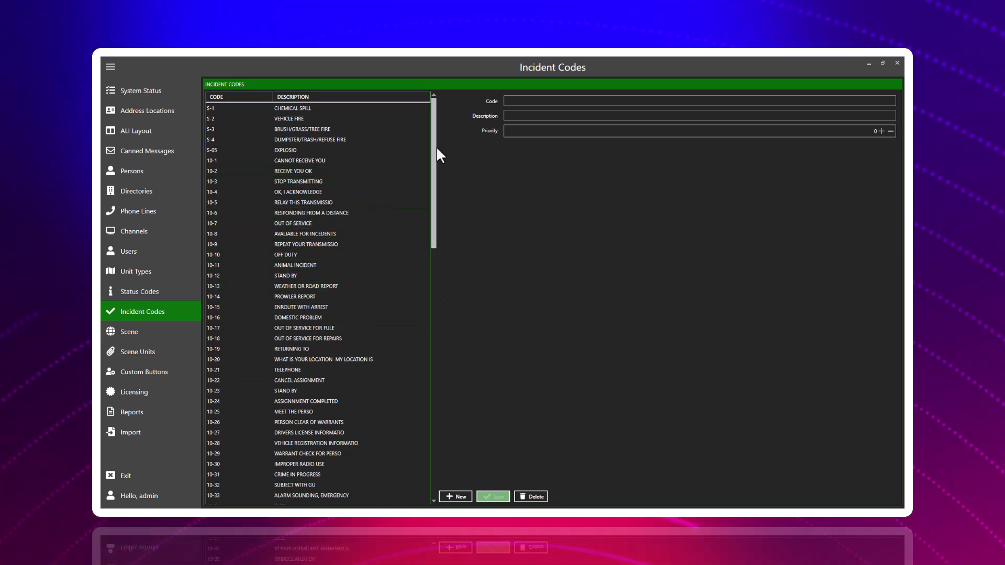
pyautogui.click(348, 140)
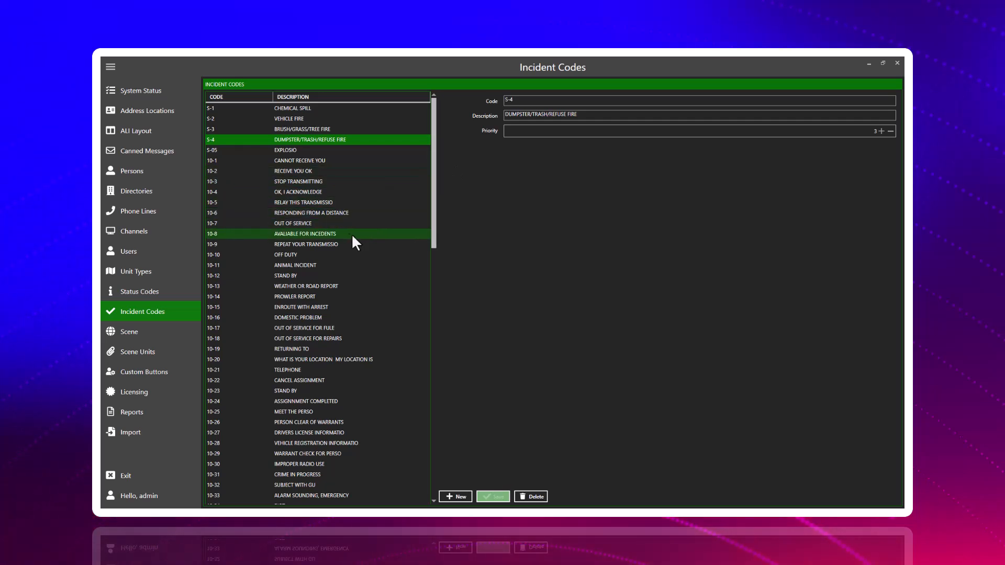
pyautogui.moveTo(433, 210); pyautogui.dragTo(428, 134)
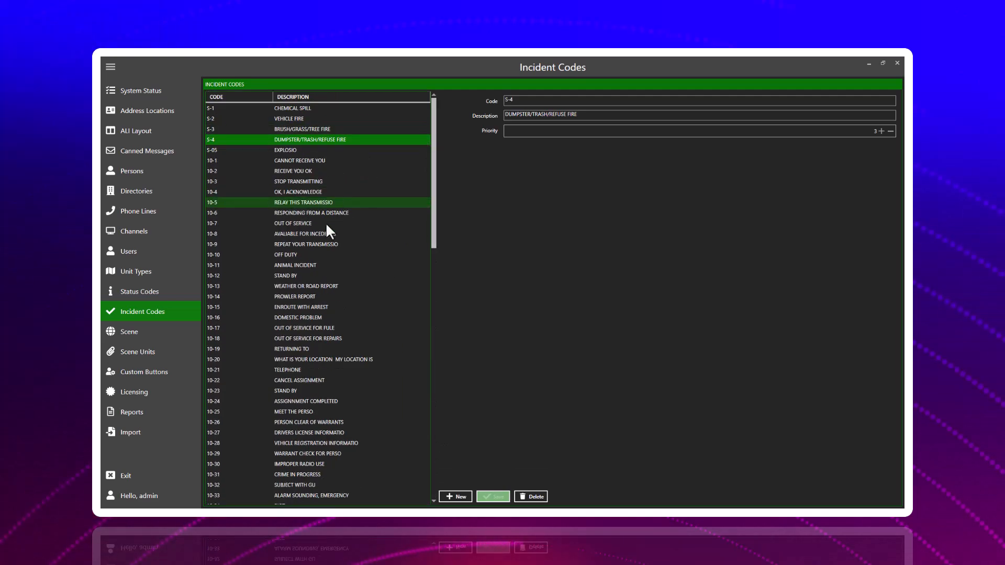
pyautogui.click(171, 331)
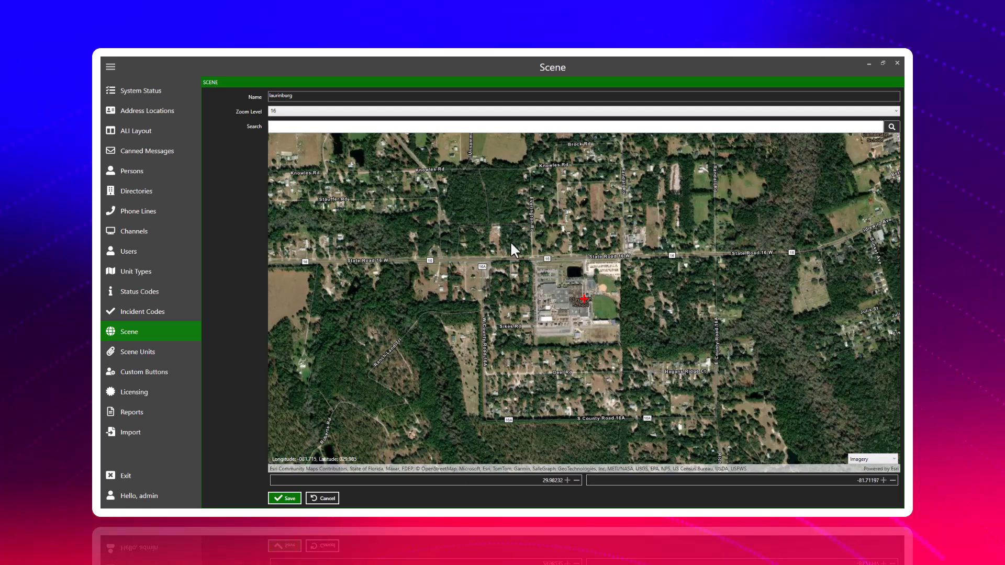
# In Scene Units, fill in a new unit with unit type Prisoner Transport and code PT1.
pyautogui.click(154, 351)
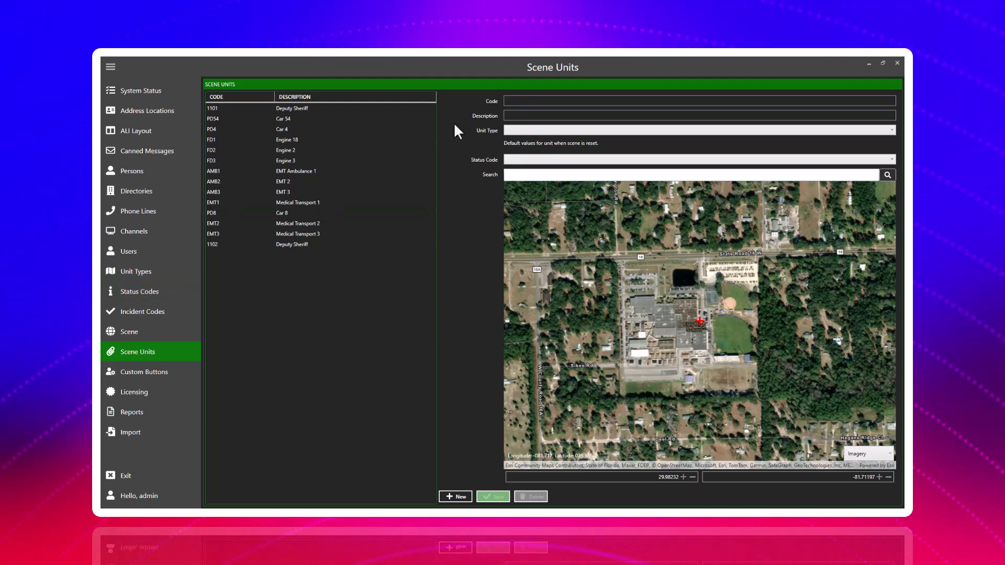
pyautogui.click(531, 131)
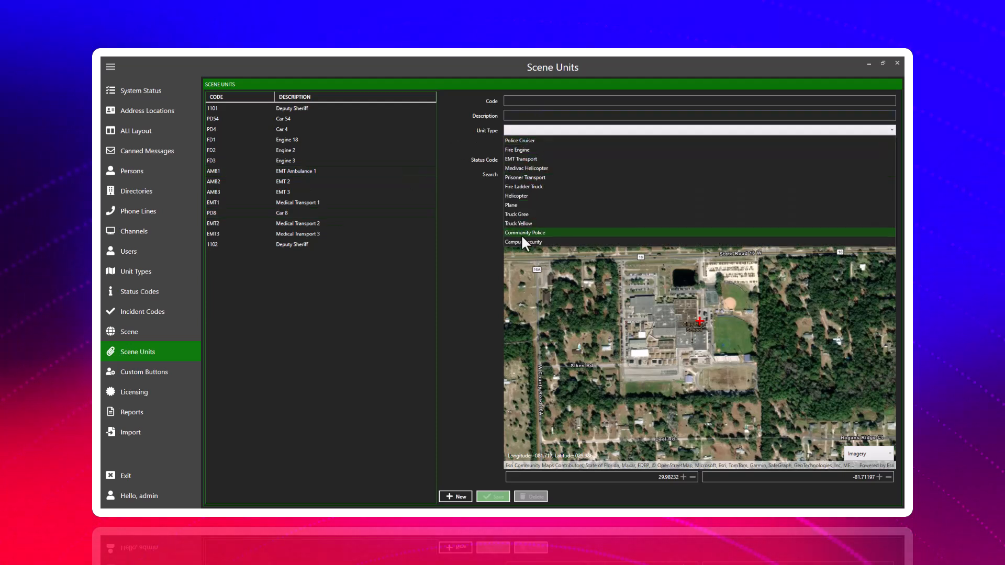
pyautogui.click(545, 177)
pyautogui.click(526, 99)
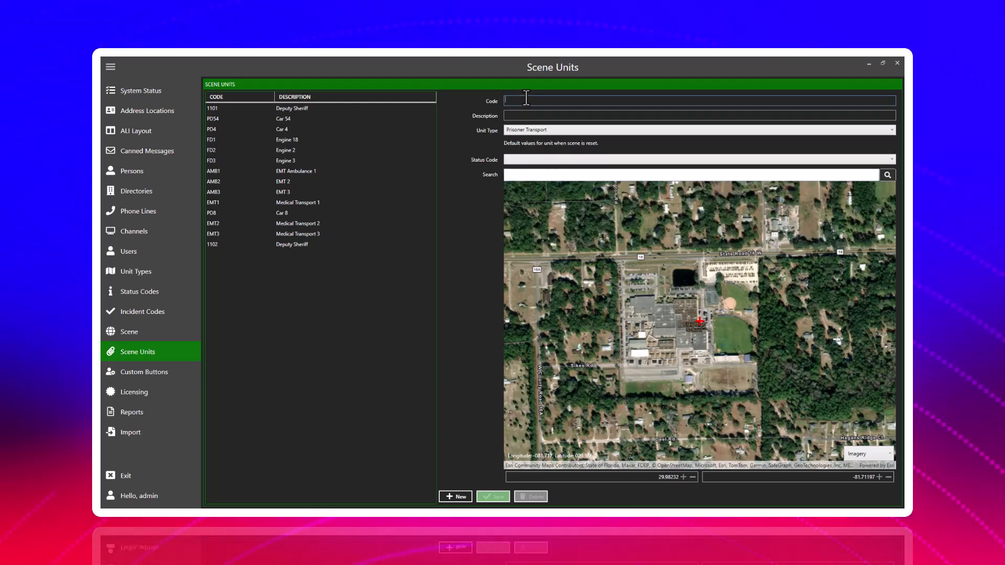
pyautogui.write('PT1')
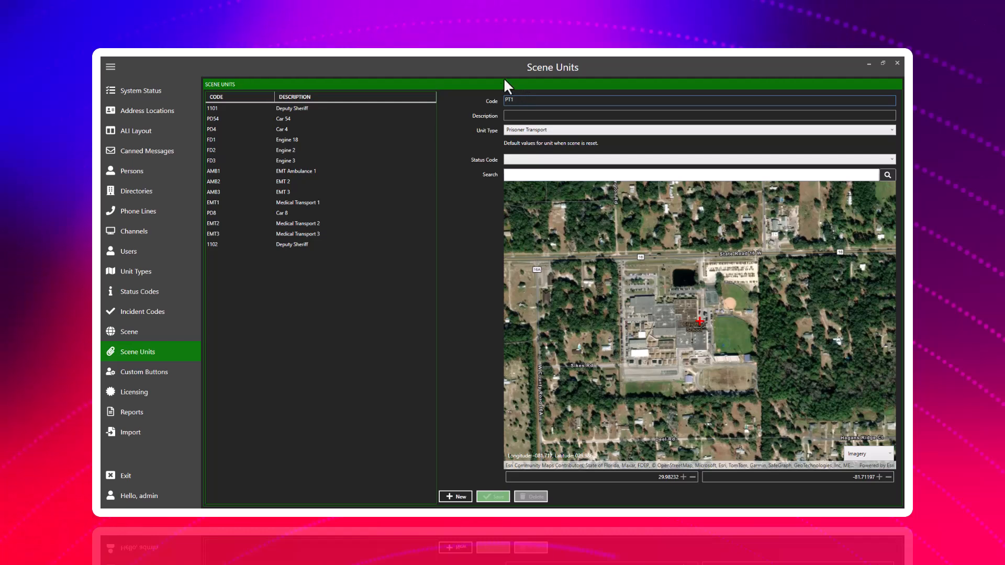
# Describe the PT1 unit as "Prisoner Transport 1" and set its default status code to AIZ.
pyautogui.click(522, 116)
pyautogui.write('Pri')
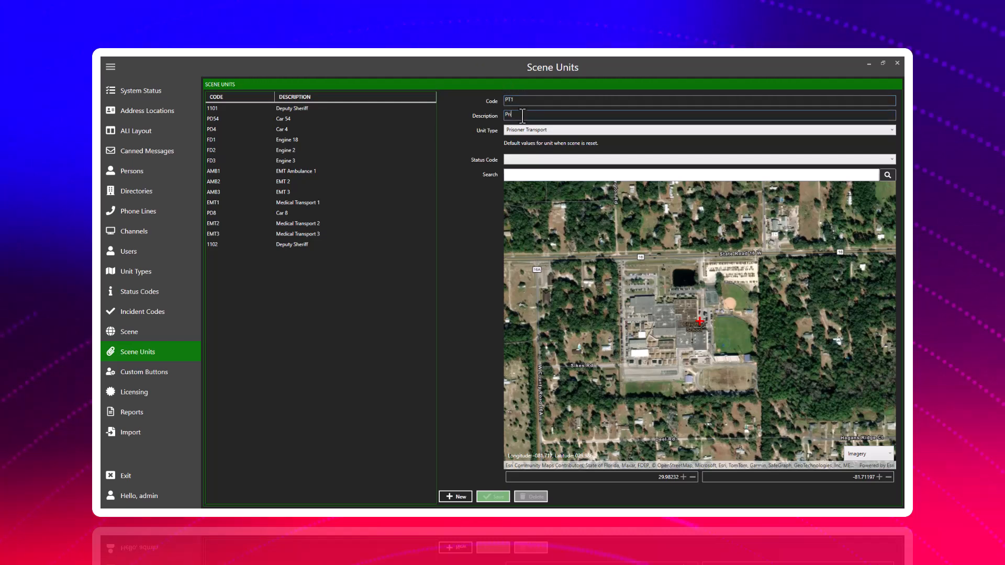
pyautogui.write('soner Tran')
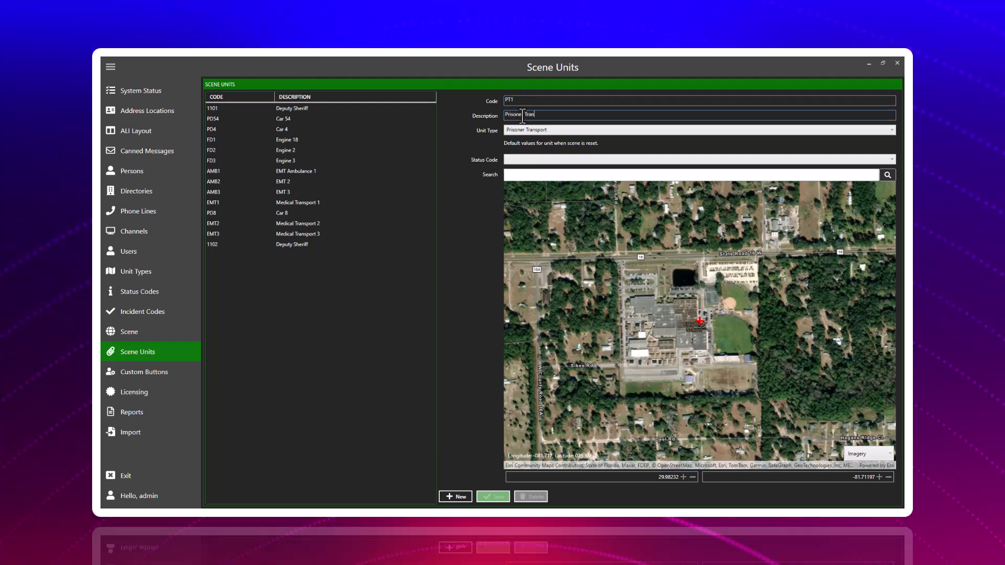
pyautogui.write('sport 1')
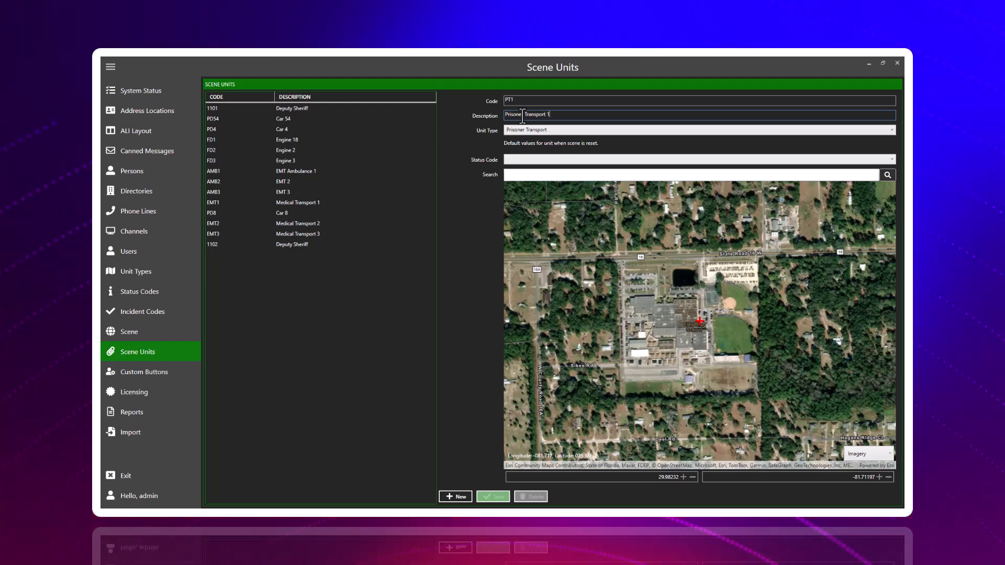
pyautogui.click(539, 160)
pyautogui.click(531, 170)
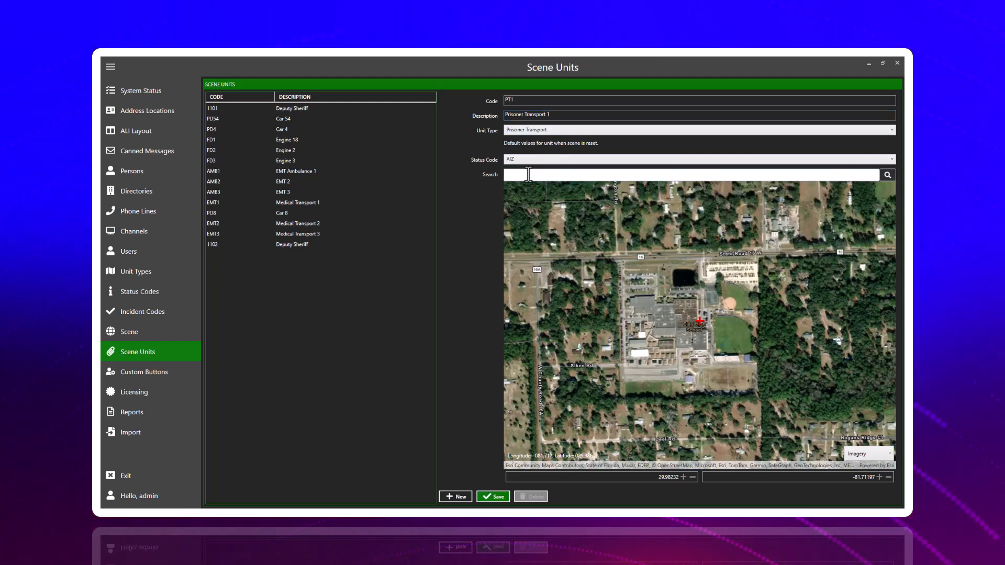
pyautogui.scroll(-4, 769, 255)
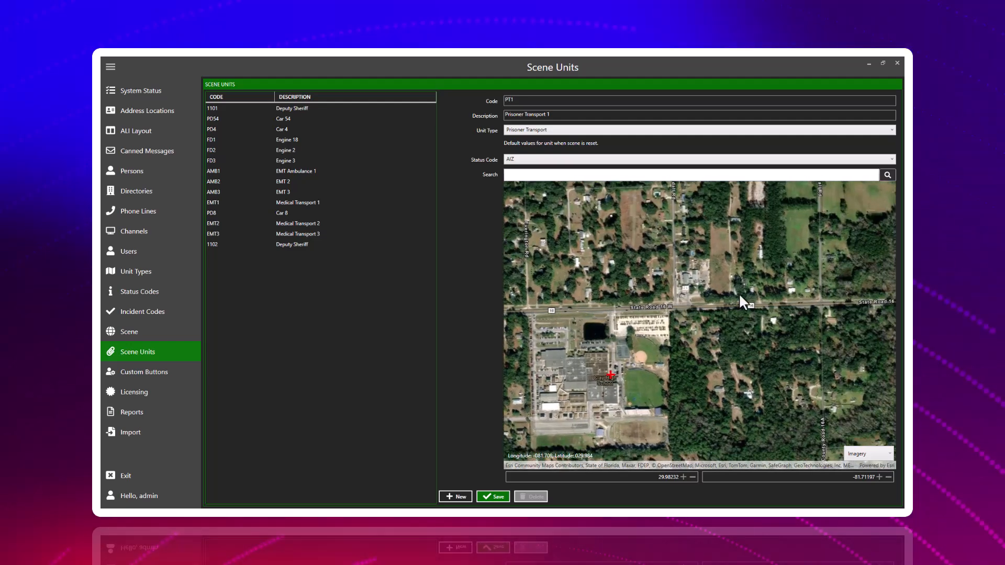
pyautogui.moveTo(701, 367); pyautogui.dragTo(700, 426)
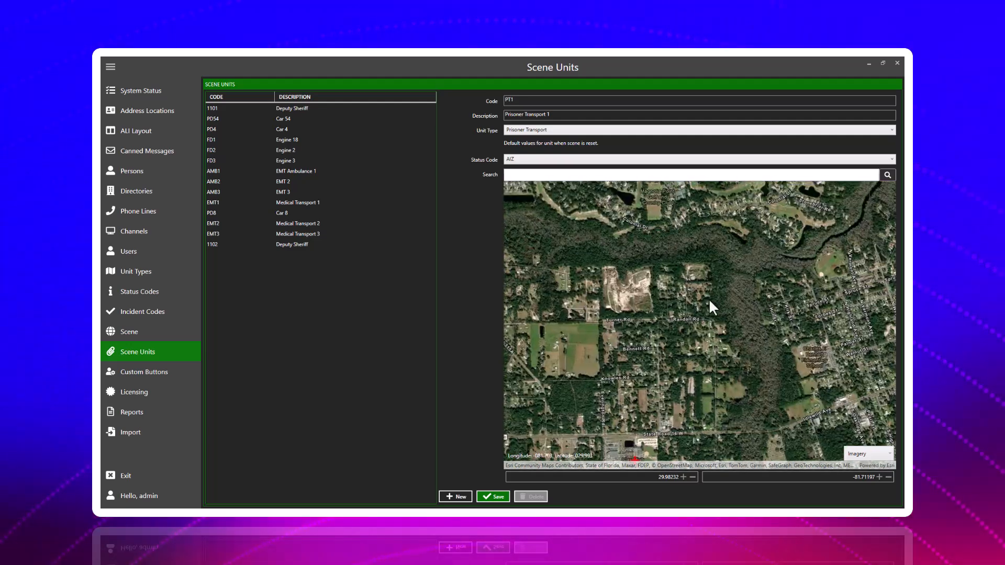
pyautogui.moveTo(750, 294); pyautogui.dragTo(667, 315)
pyautogui.write('cla')
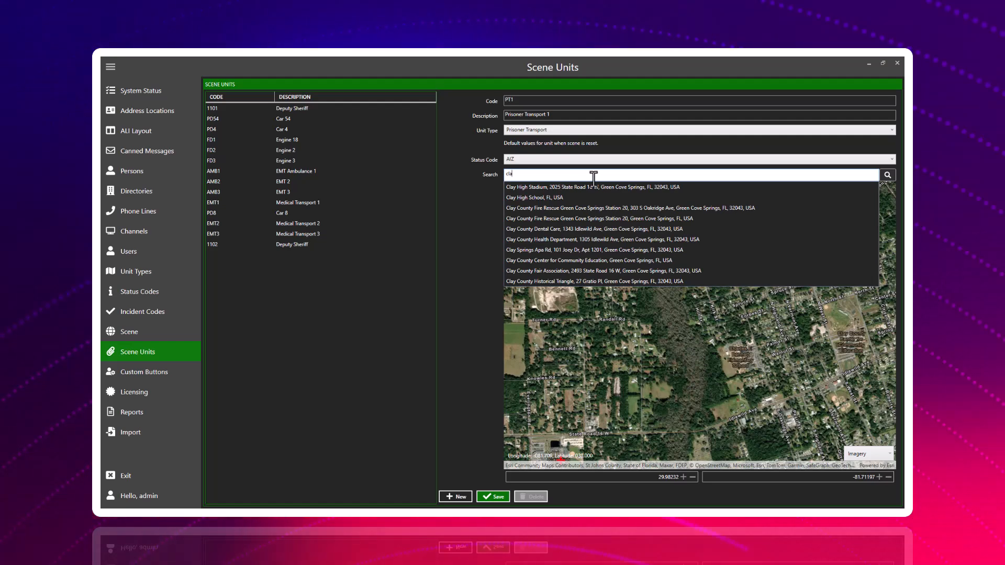
pyautogui.press('BackSpace')
pyautogui.press('BackSpace')
pyautogui.press('BackSpace')
pyautogui.write('sh')
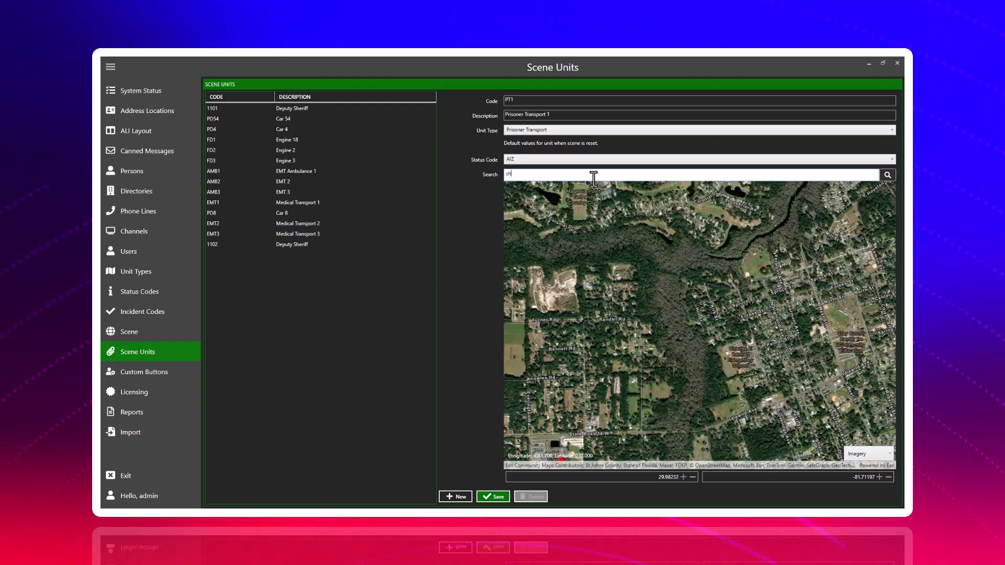
pyautogui.write('erif')
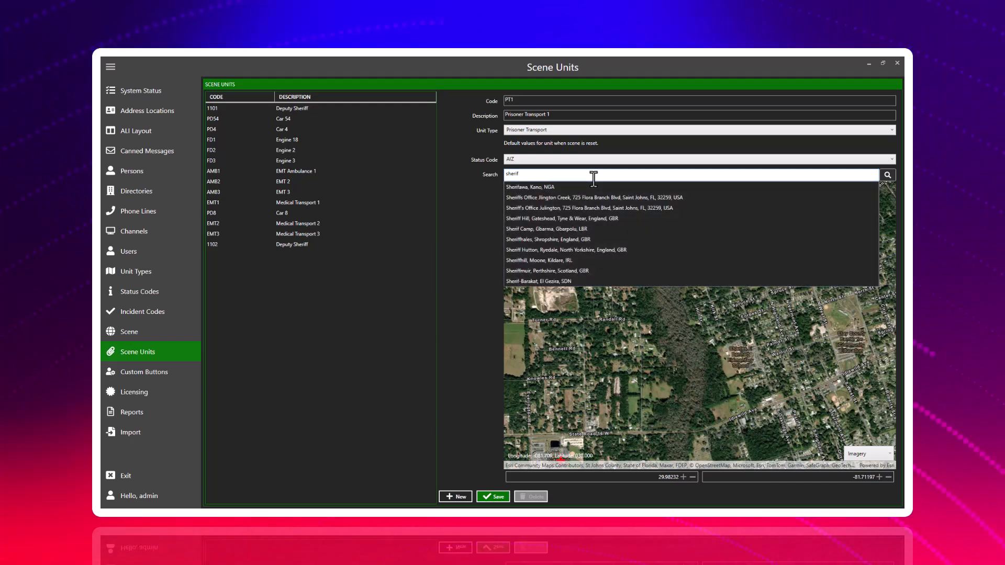
pyautogui.press('BackSpace')
pyautogui.press('BackSpace')
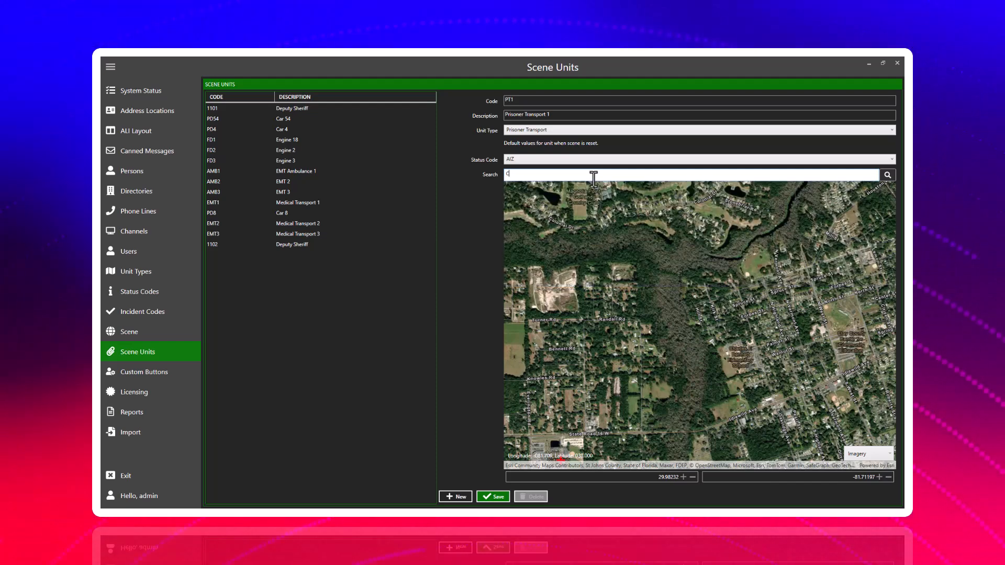
# Search for "Clay County S", set the unit's default location to Clay County Sheriffs Office, save it, and open the saved PT1 unit.
pyautogui.write('Clay County ')
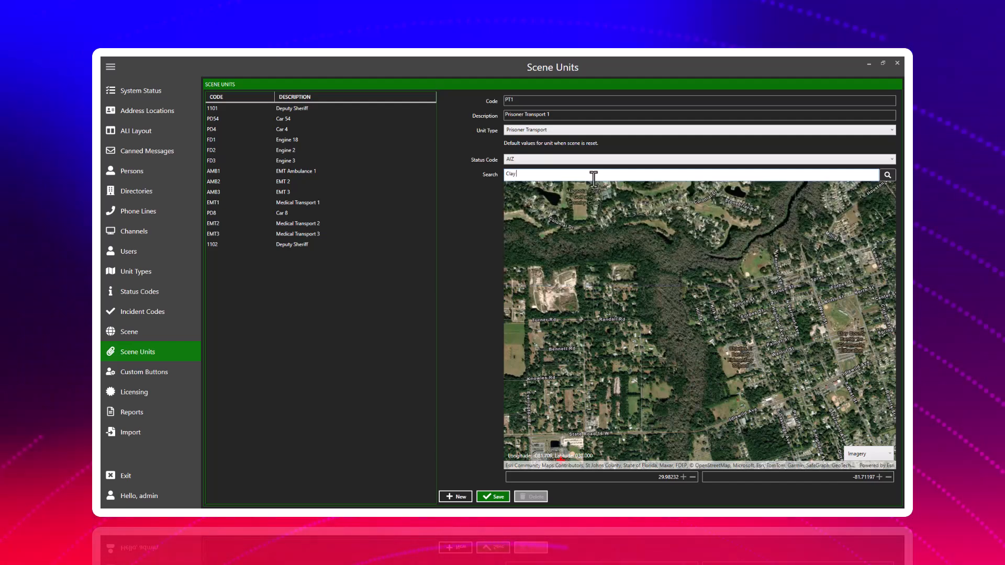
pyautogui.write('S')
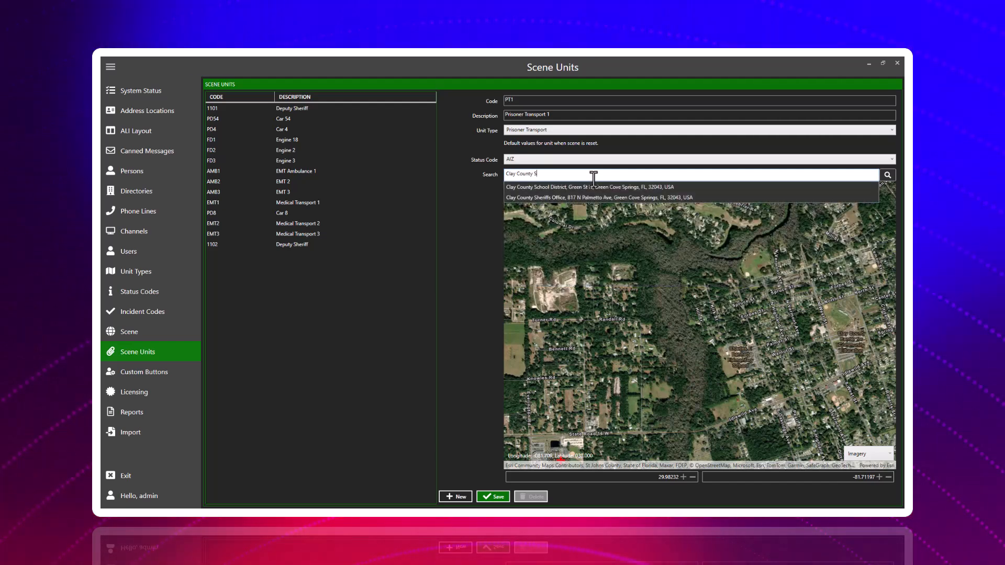
pyautogui.click(632, 197)
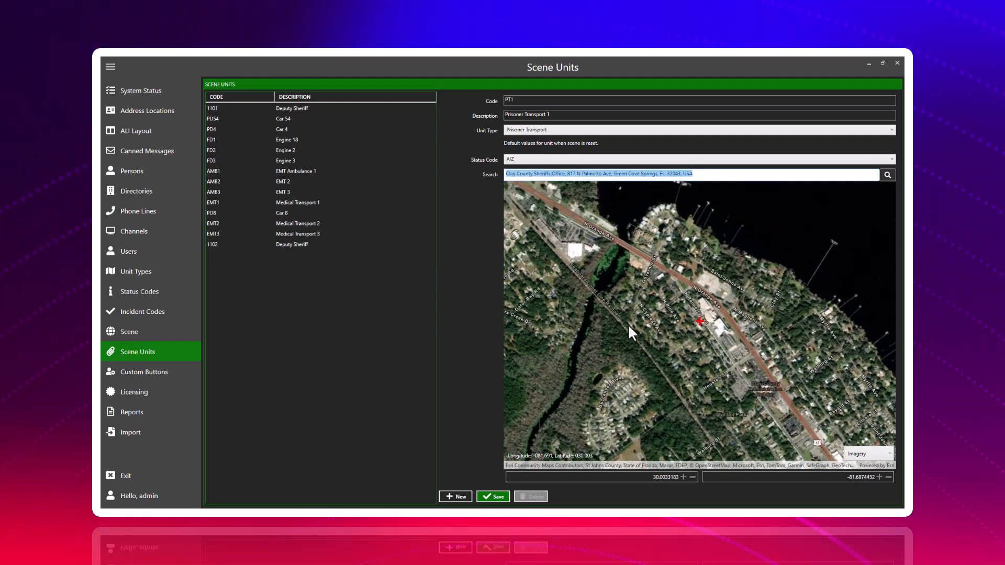
pyautogui.click(493, 497)
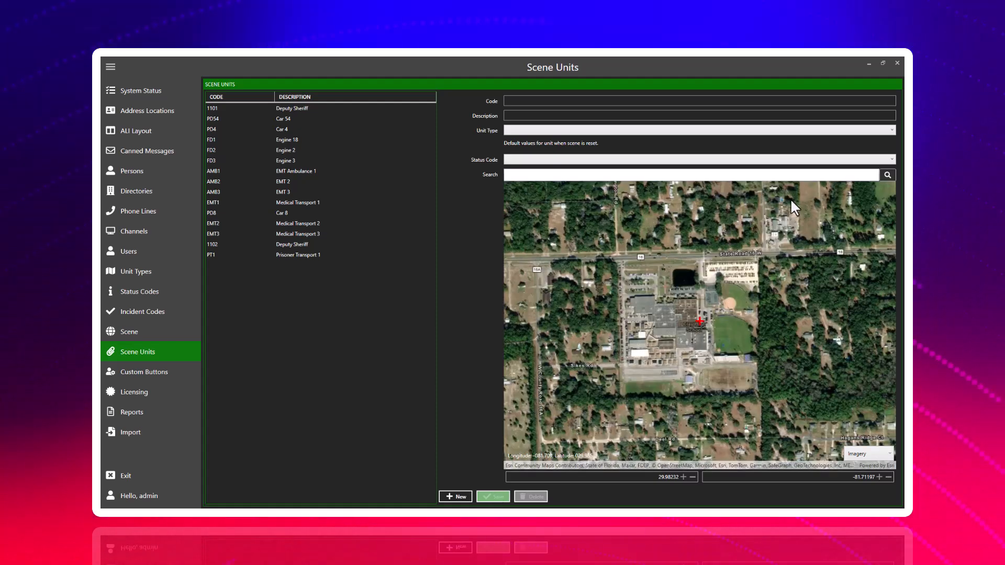
pyautogui.click(277, 256)
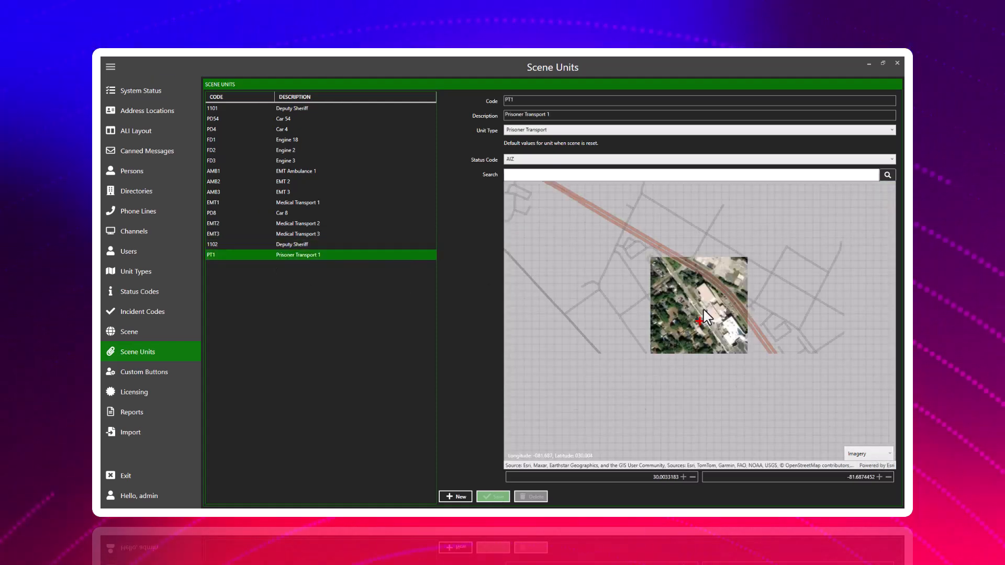
# Move the PT1 unit's default location on the map to 30.0036399, -81.6873641, beside the large building on N Palmetto Ave, and save it.
pyautogui.doubleClick(679, 294)
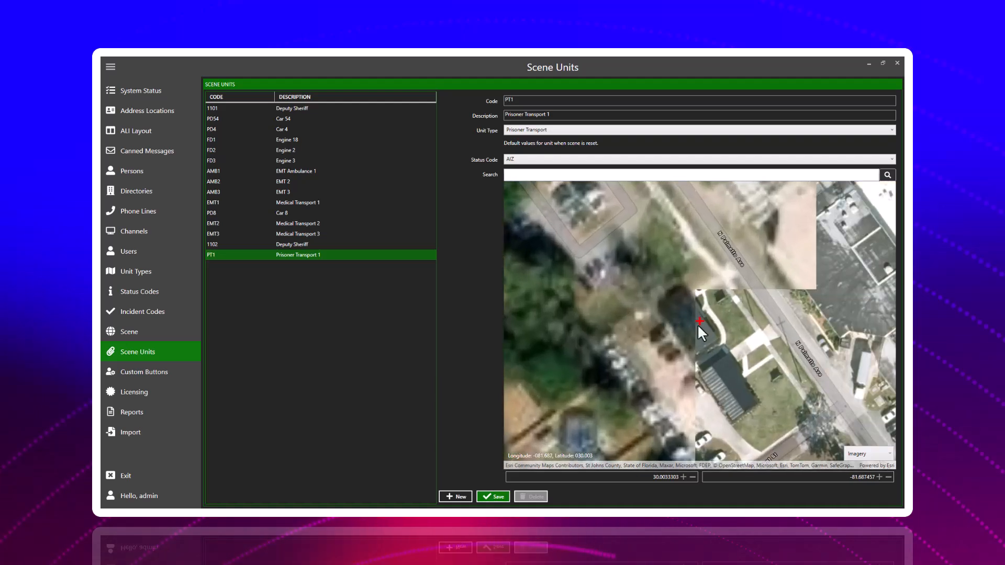
pyautogui.click(500, 497)
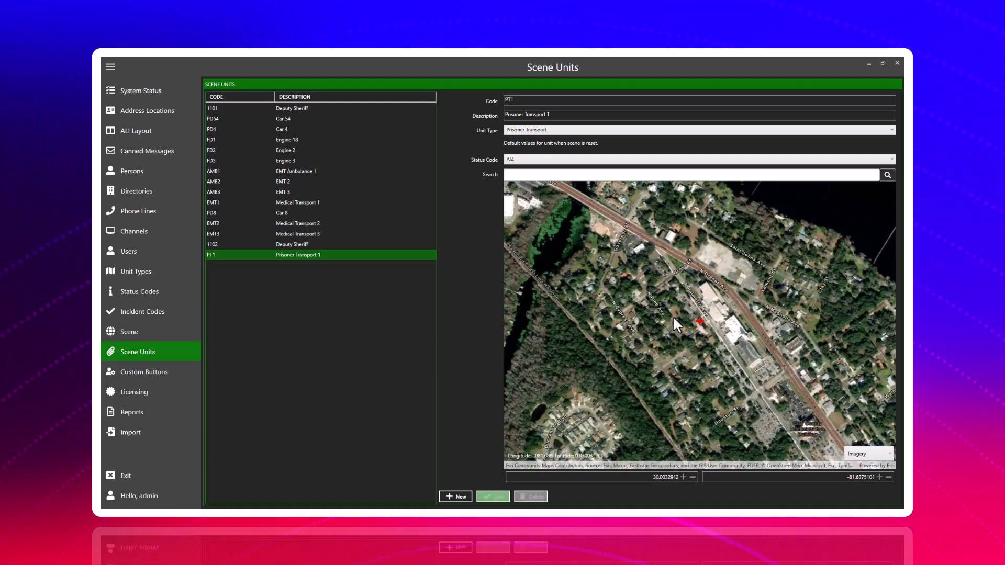
pyautogui.scroll(5, 675, 322)
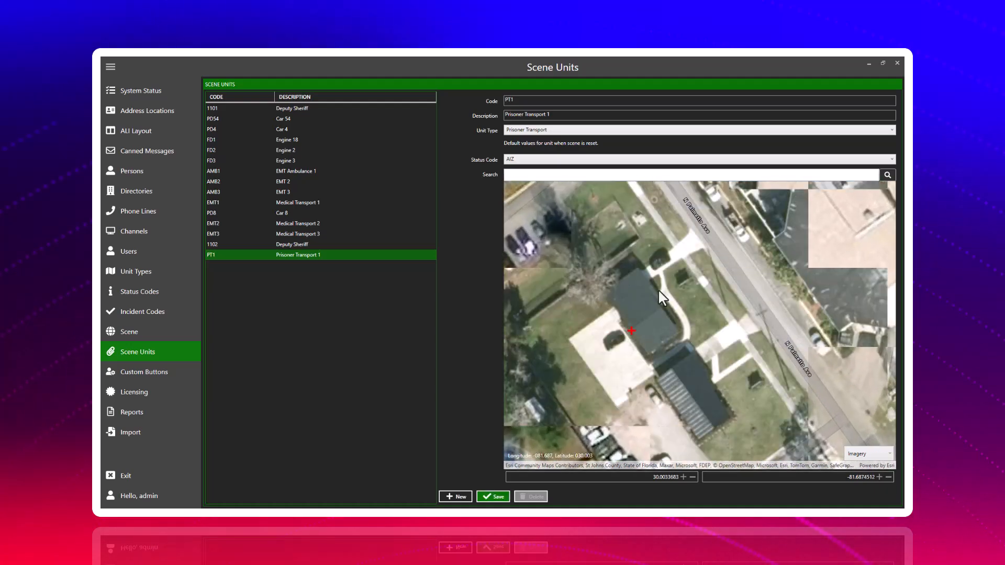
pyautogui.click(658, 289)
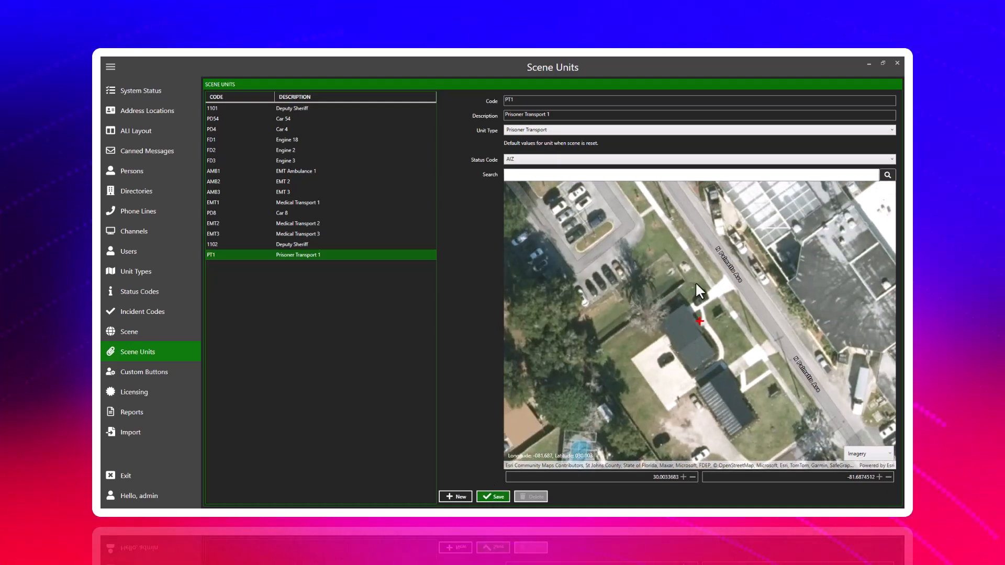
pyautogui.scroll(-3, 696, 282)
pyautogui.scroll(2, 689, 321)
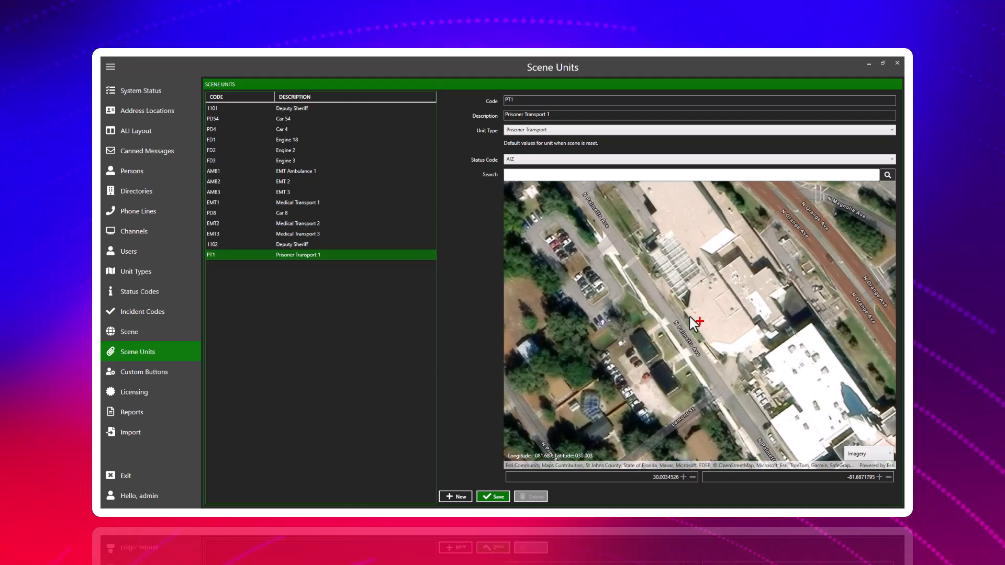
pyautogui.click(661, 287)
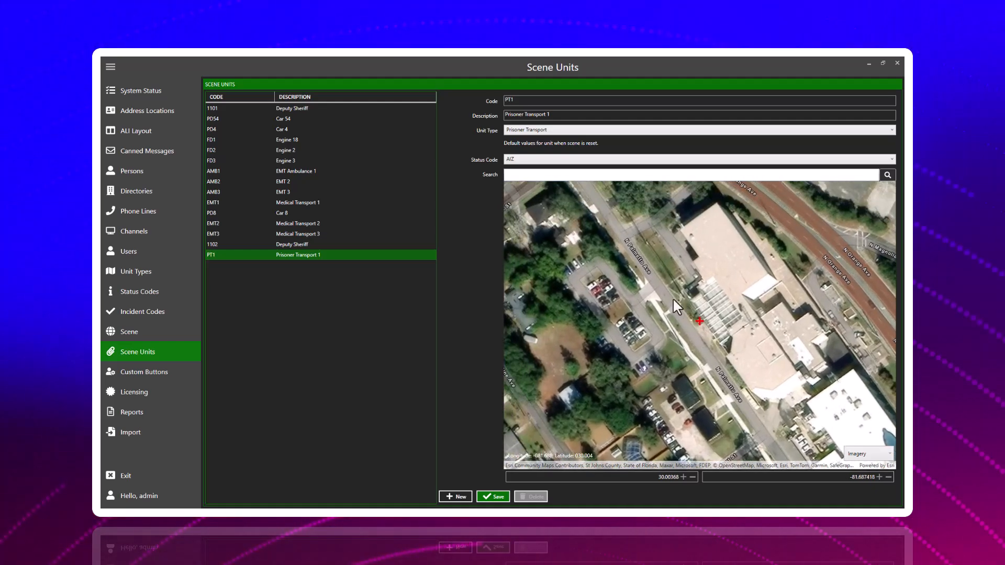
pyautogui.click(709, 329)
pyautogui.click(500, 498)
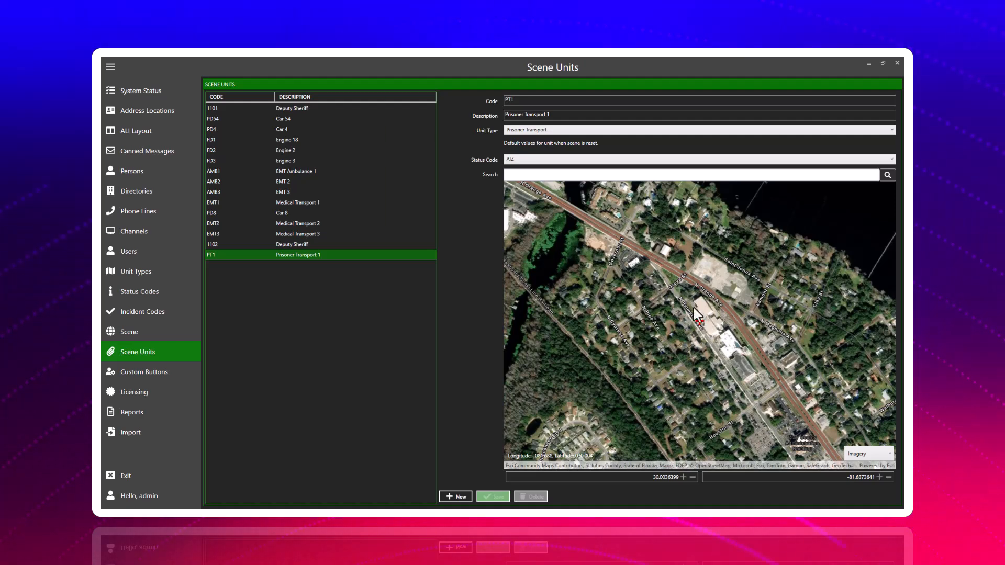
pyautogui.scroll(2, 691, 315)
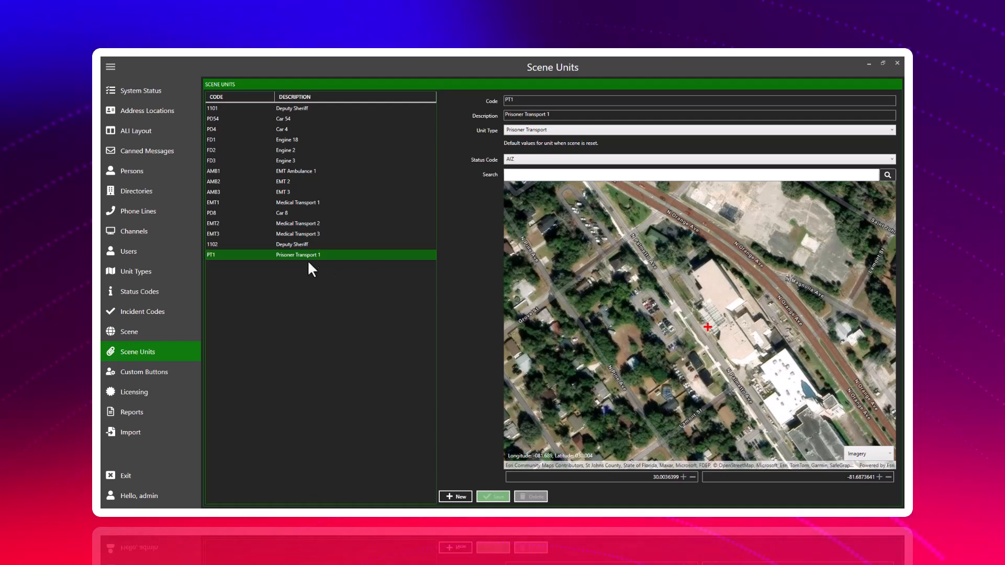
# Move the default location of Deputy Sheriff unit 1102 to 29.9840452, -81.7116771 on State Road 16 W and save it.
pyautogui.click(289, 245)
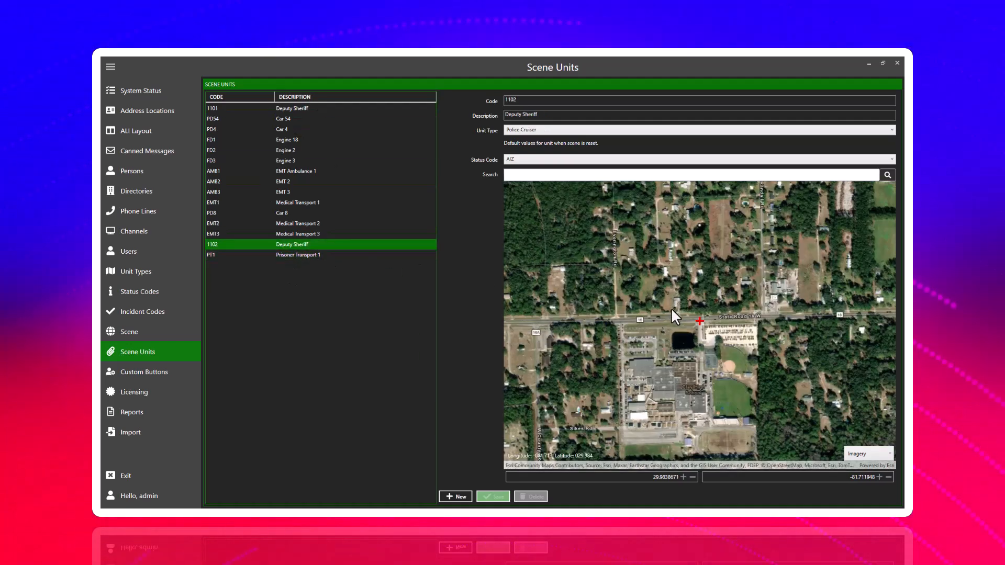
pyautogui.scroll(1, 695, 322)
pyautogui.click(717, 313)
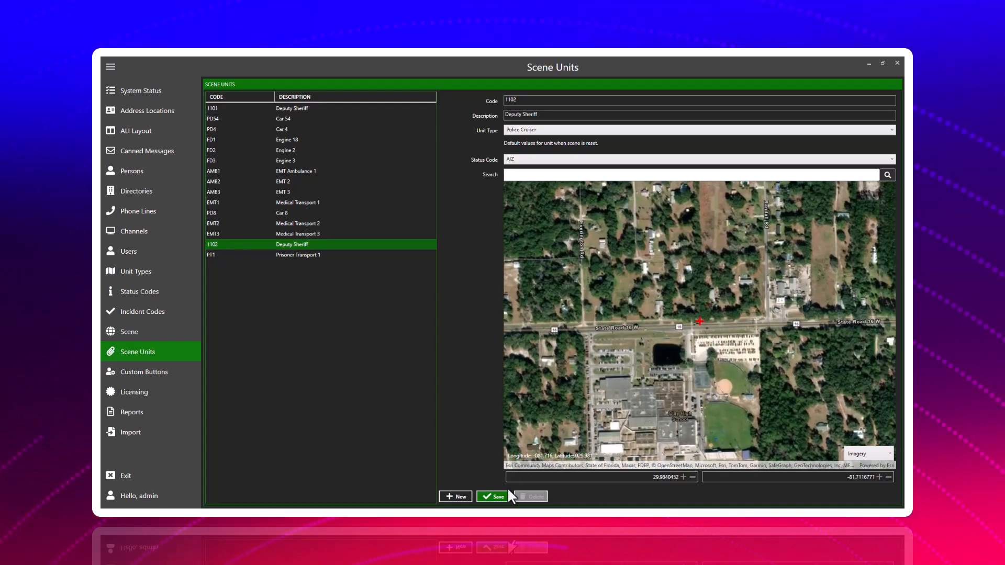
pyautogui.click(500, 499)
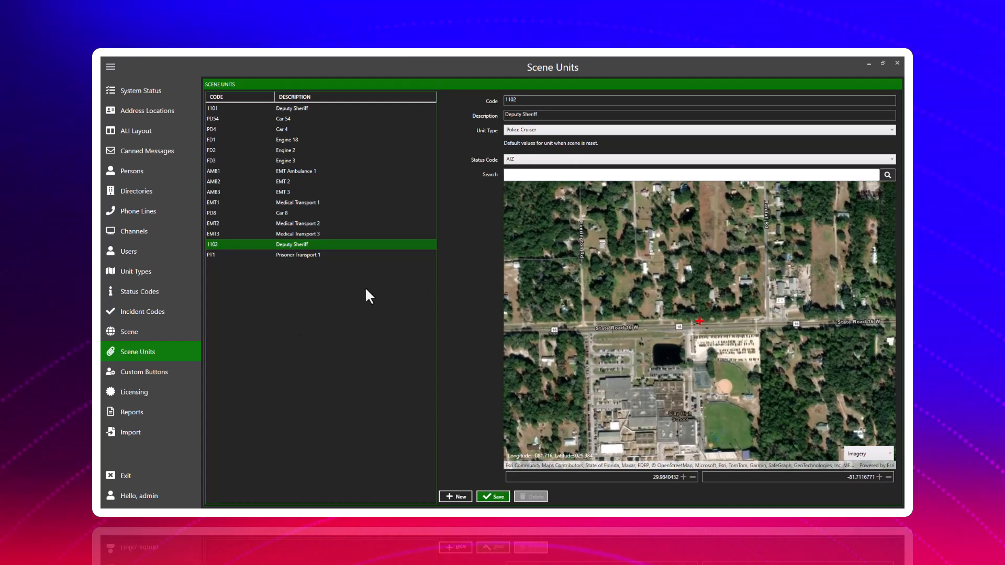
# Review the Custom Buttons settings and the Licensing page.
pyautogui.click(158, 375)
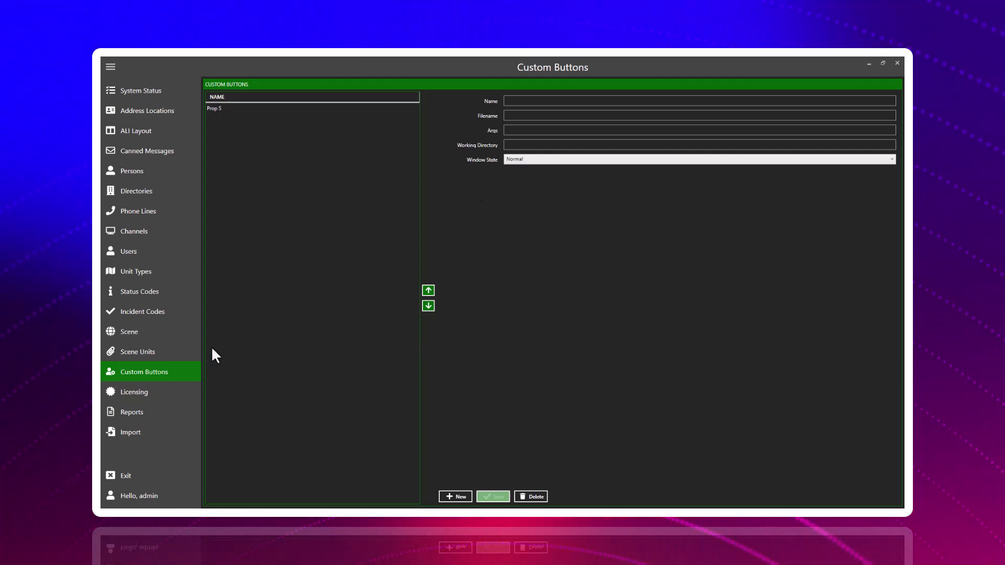
pyautogui.click(141, 392)
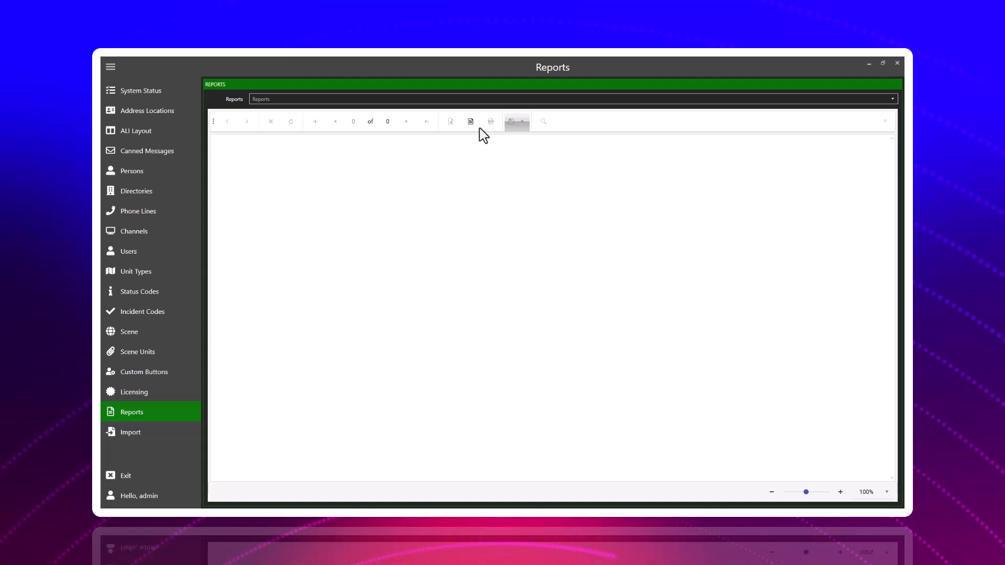
# In Reports, preview the User Incident Report for a selected user and view its second page.
pyautogui.click(360, 101)
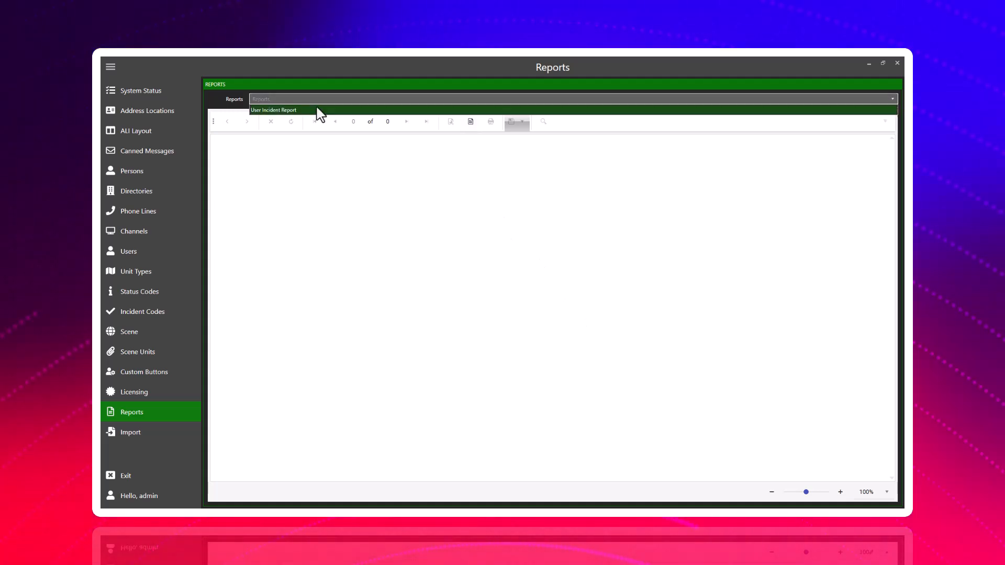
pyautogui.click(276, 111)
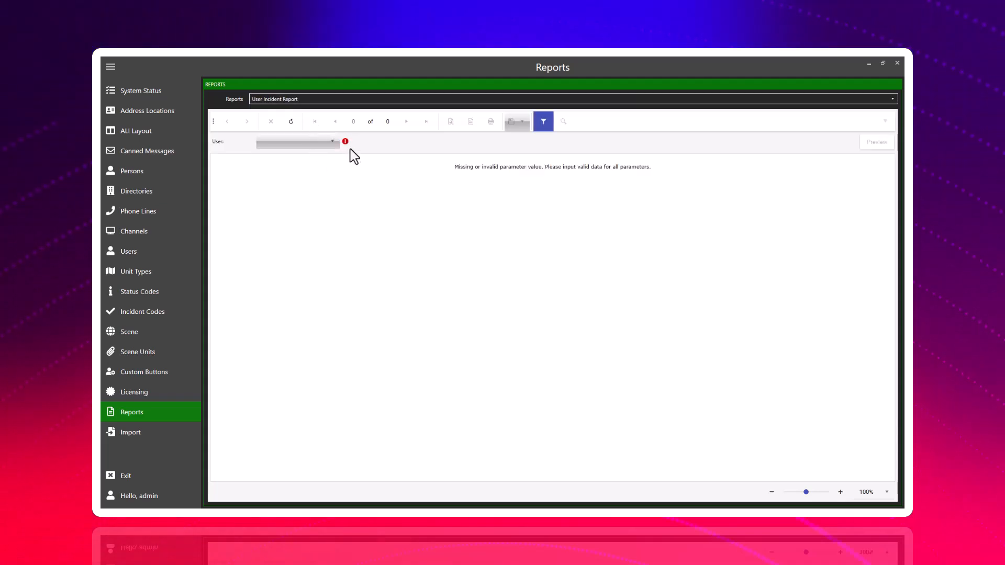
pyautogui.click(333, 142)
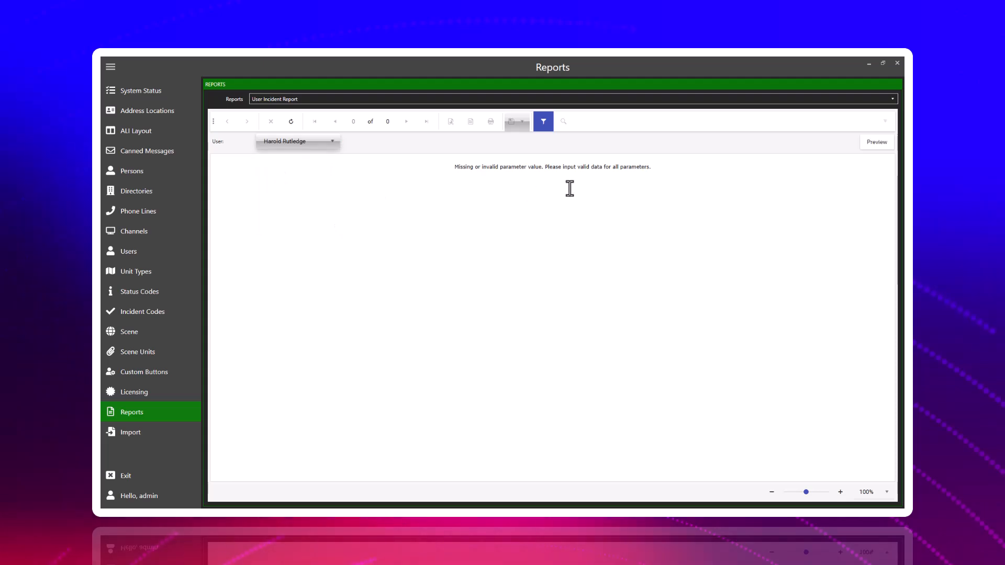
pyautogui.click(866, 146)
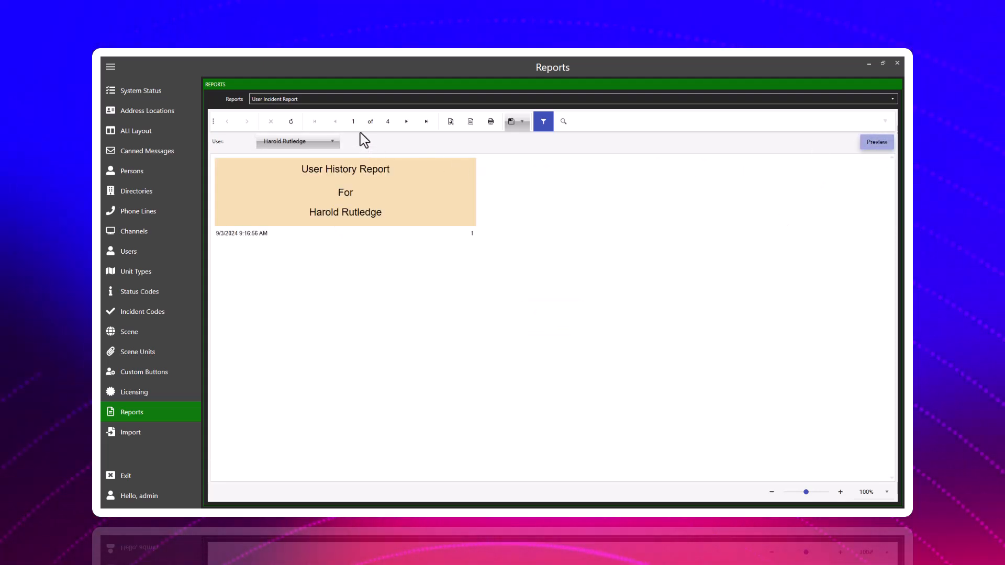
pyautogui.click(406, 122)
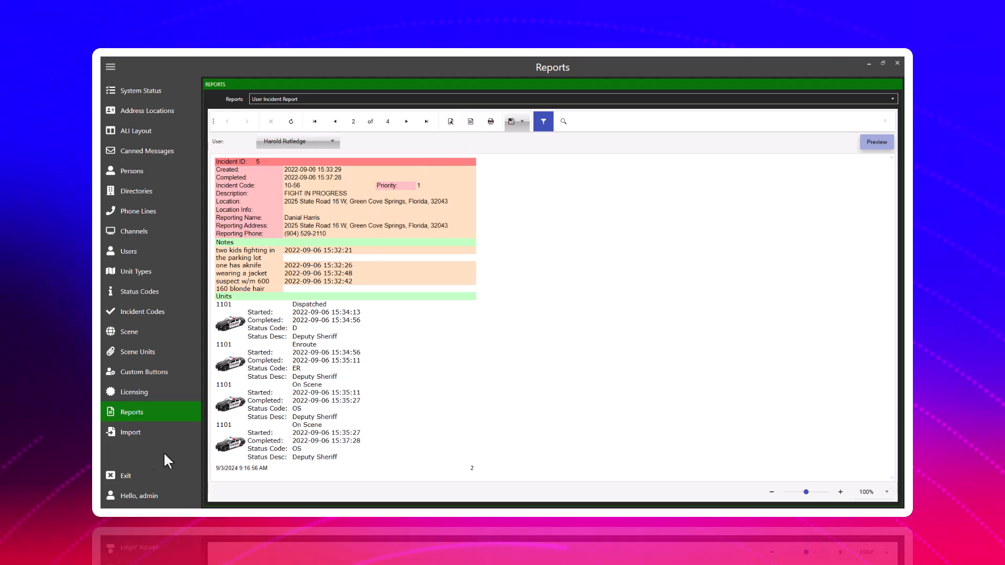
# Open the Import page to view its import options.
pyautogui.click(148, 433)
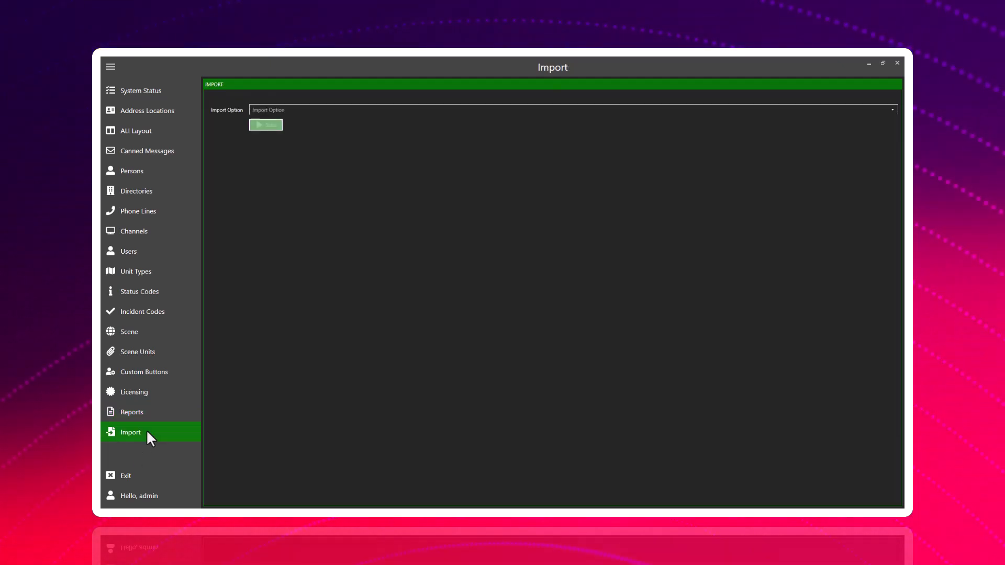